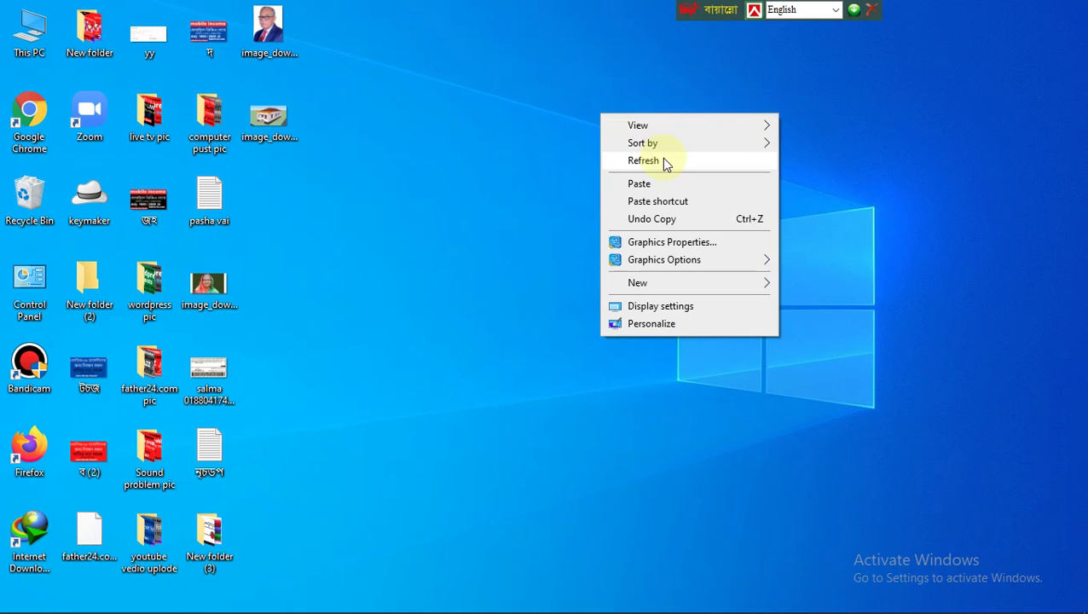
click(662, 160)
right_click(576, 97)
click(635, 143)
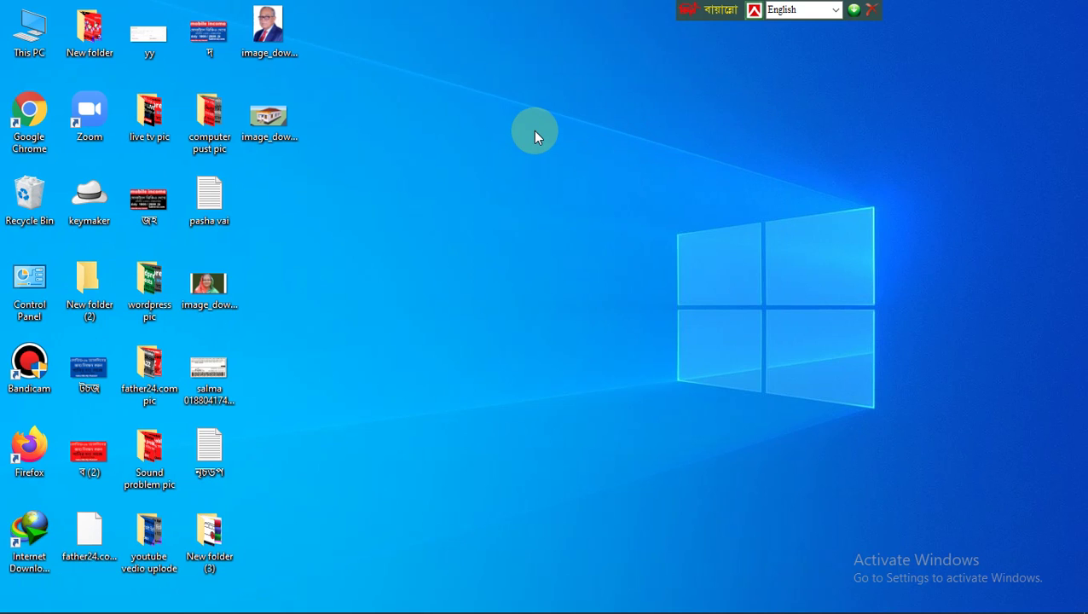
right_click(529, 107)
click(611, 150)
right_click(521, 88)
click(596, 134)
right_click(511, 182)
click(592, 228)
right_click(545, 164)
click(583, 209)
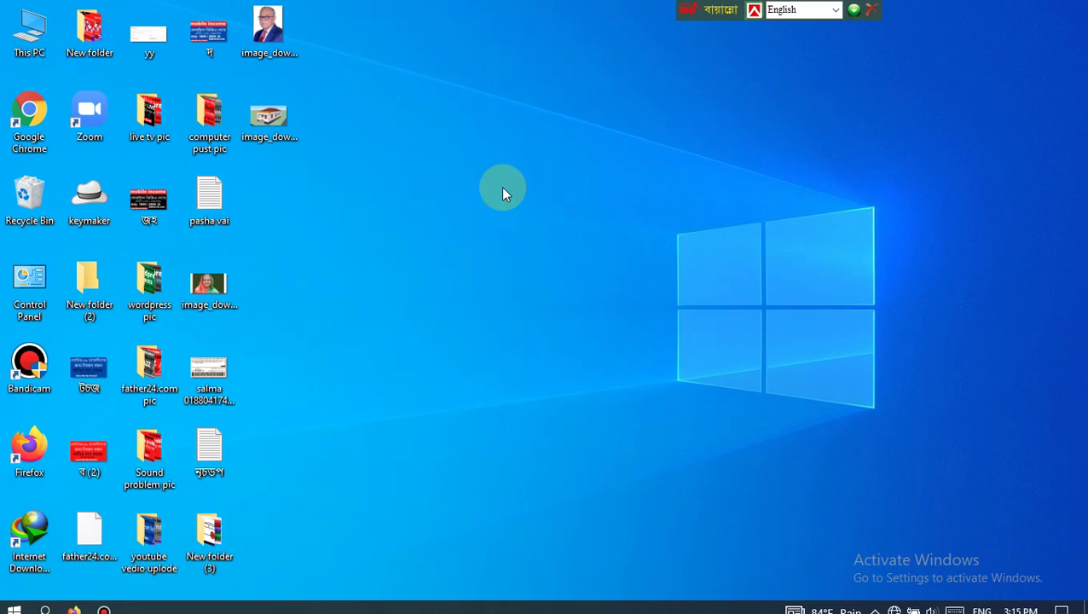
right_click(495, 122)
click(547, 167)
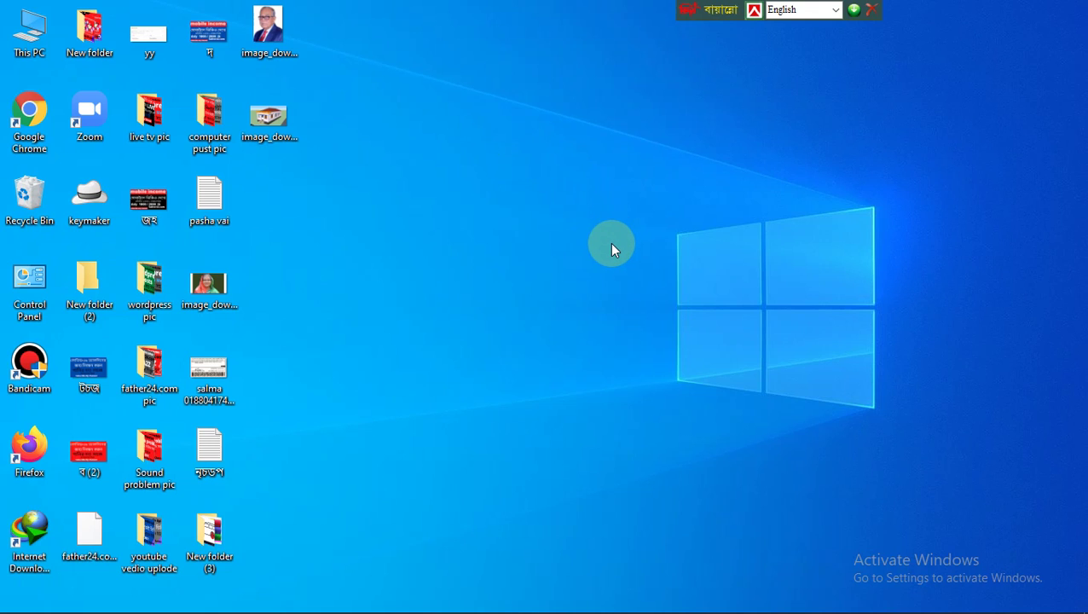
right_click(512, 128)
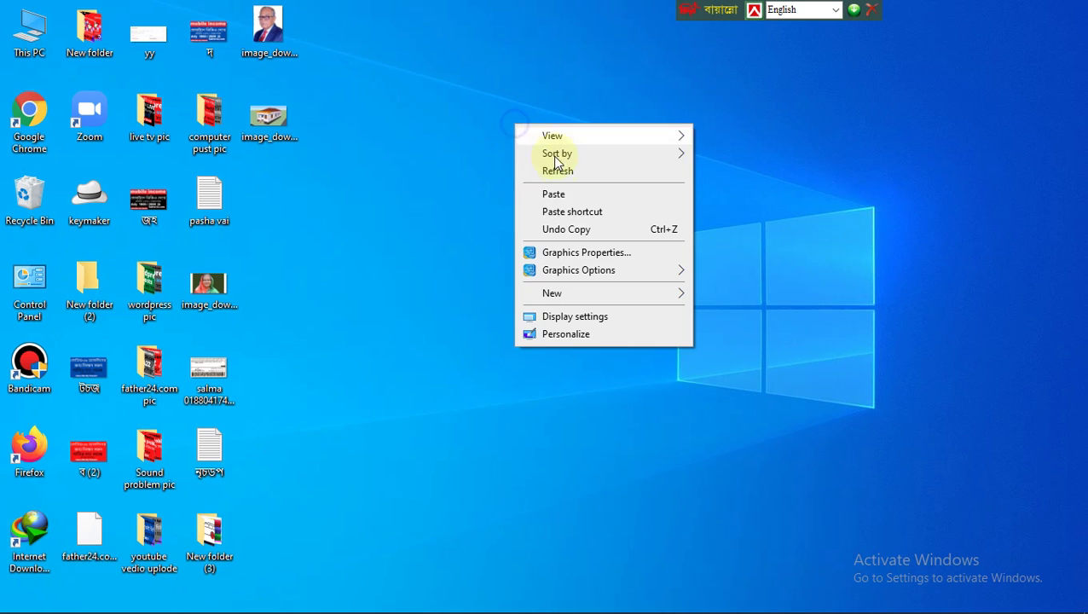
click(559, 170)
Step: Launch Adobe Photoshop
mouse_move(3, 605)
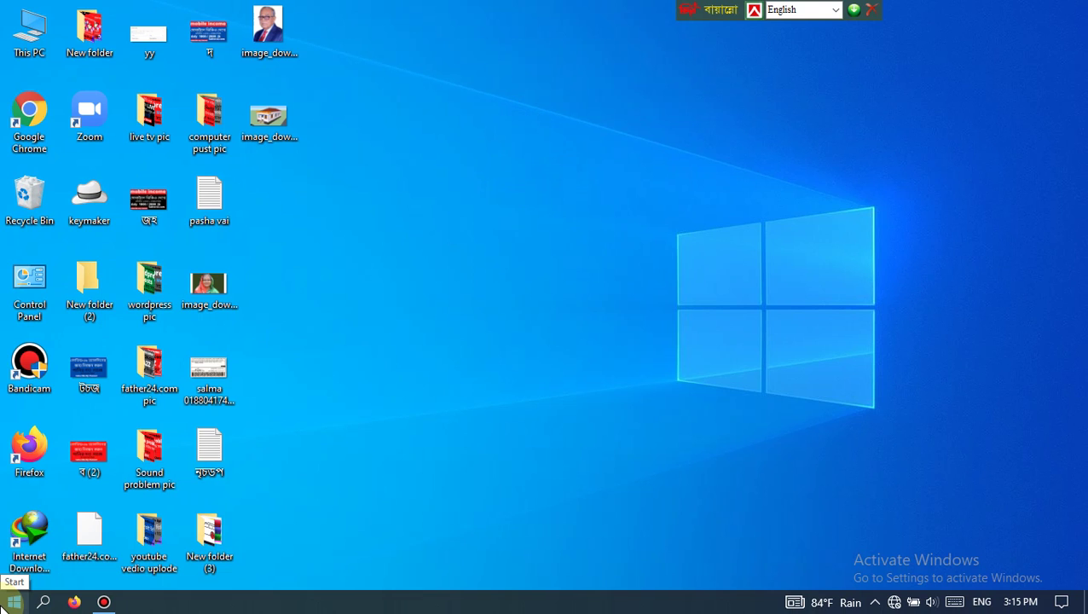
click(5, 605)
click(325, 112)
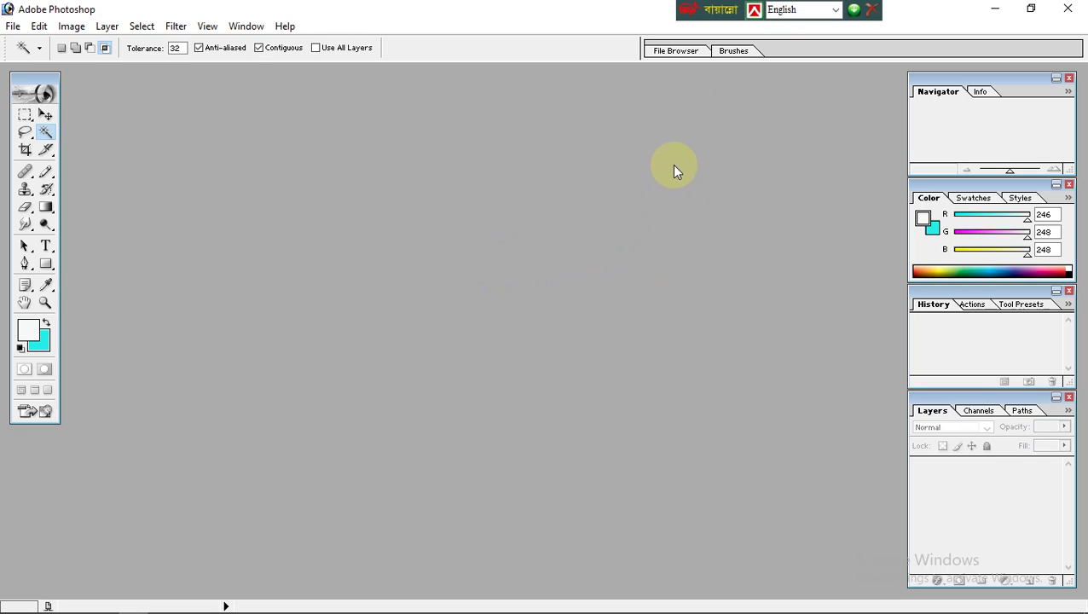
double_click(439, 275)
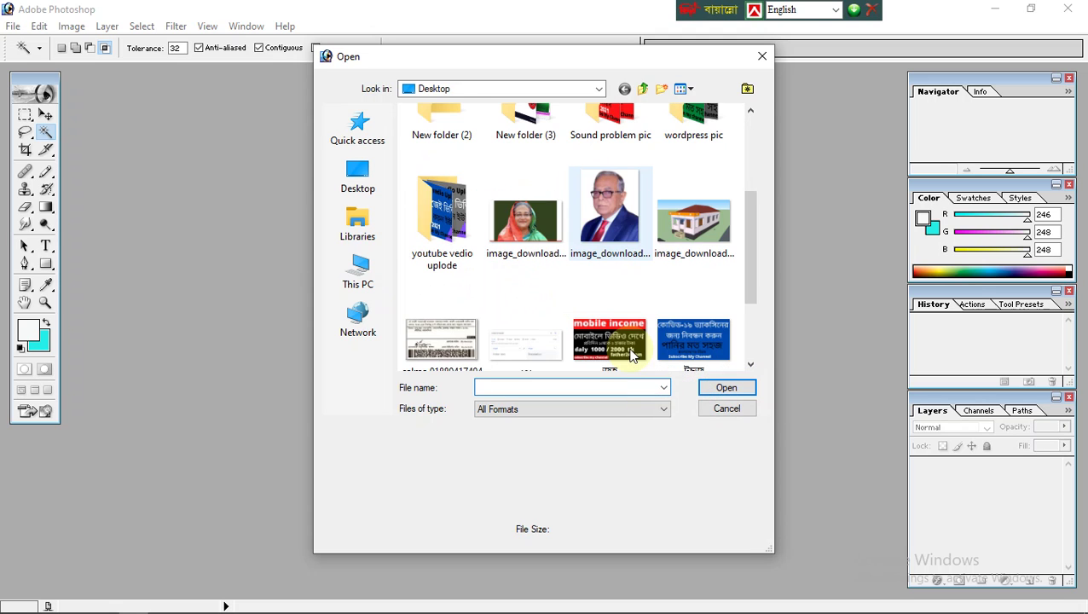
scroll(631, 356, down, 5)
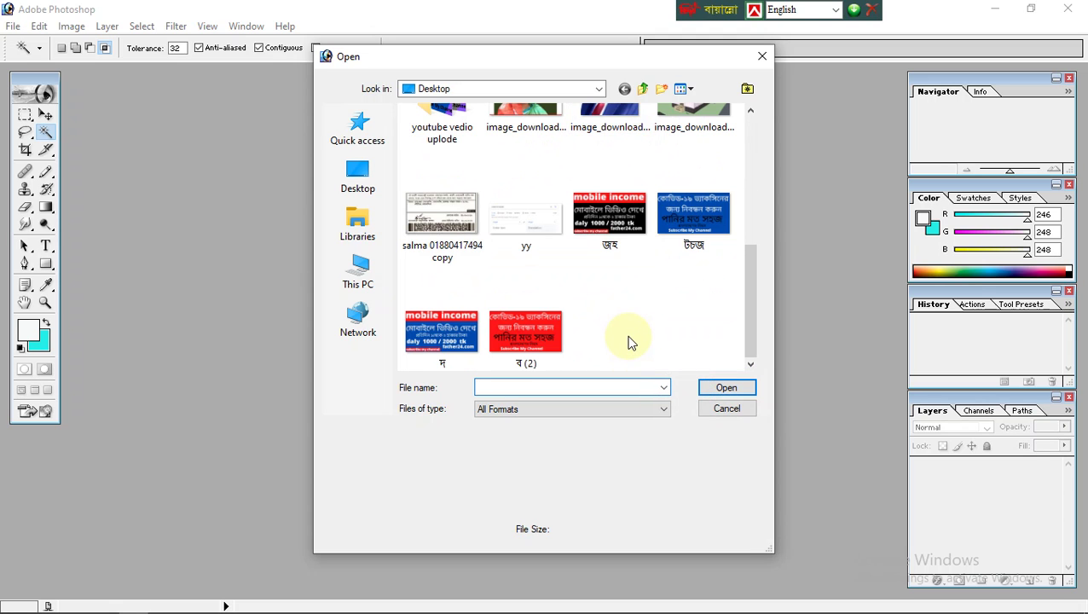
scroll(629, 345, up, 5)
scroll(629, 341, down, 5)
scroll(629, 341, up, 5)
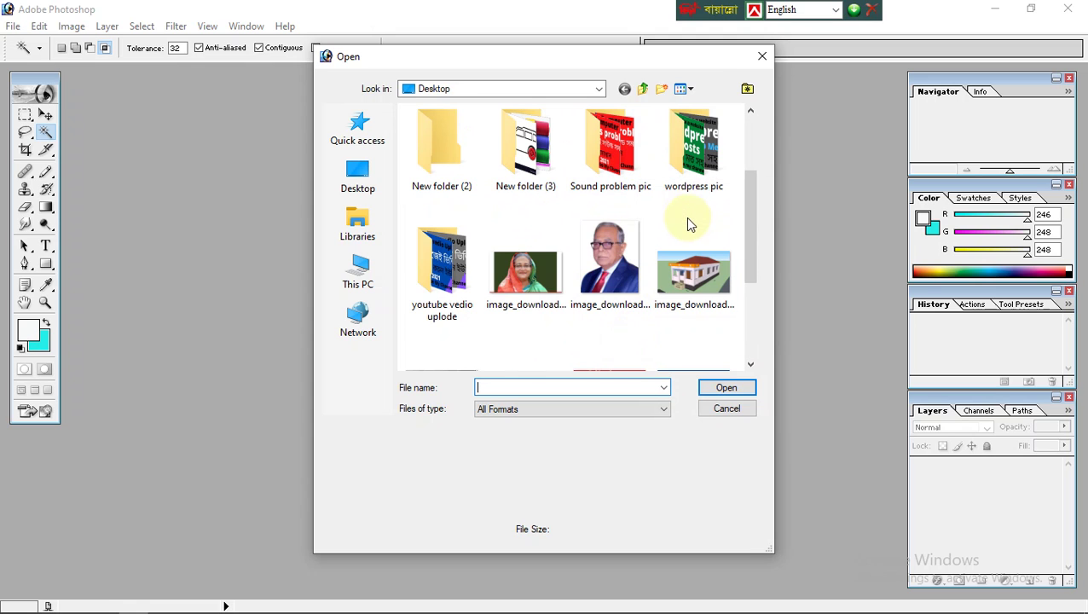
click(694, 272)
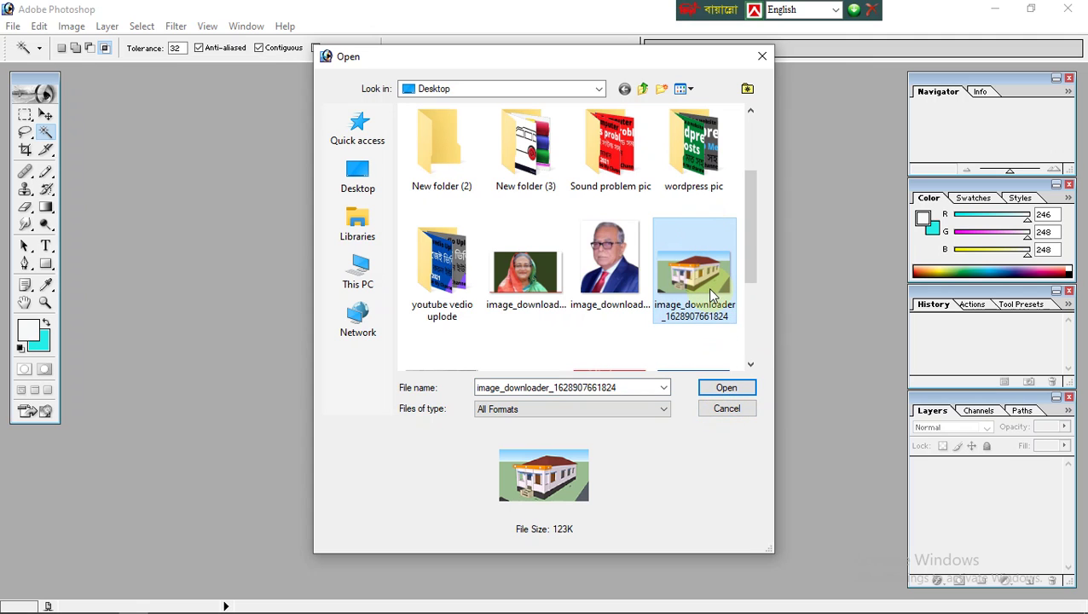
click(724, 391)
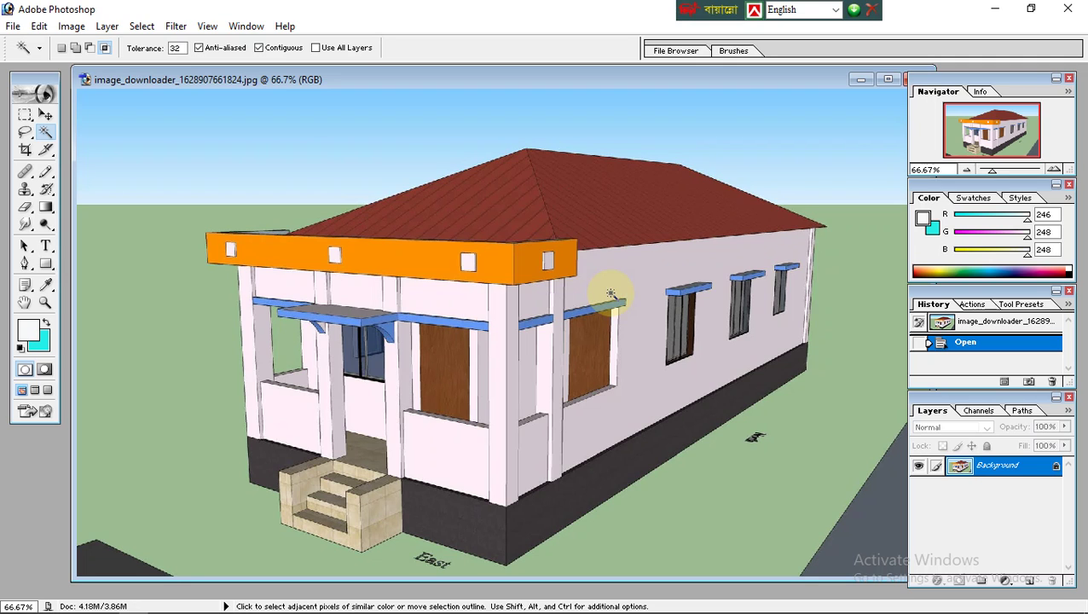
scroll(610, 293, up, 1)
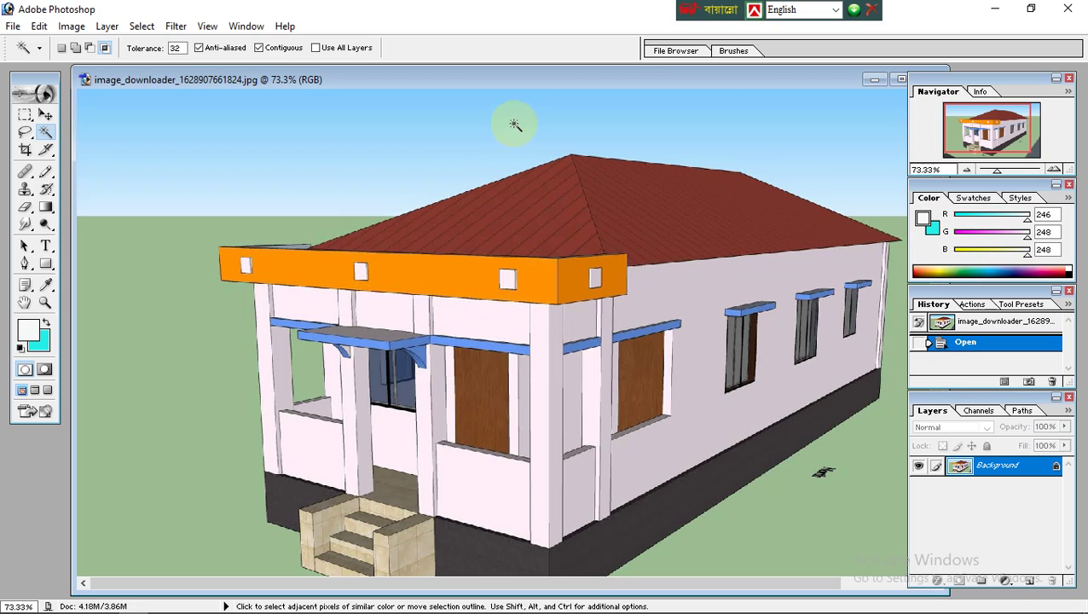
double_click(618, 79)
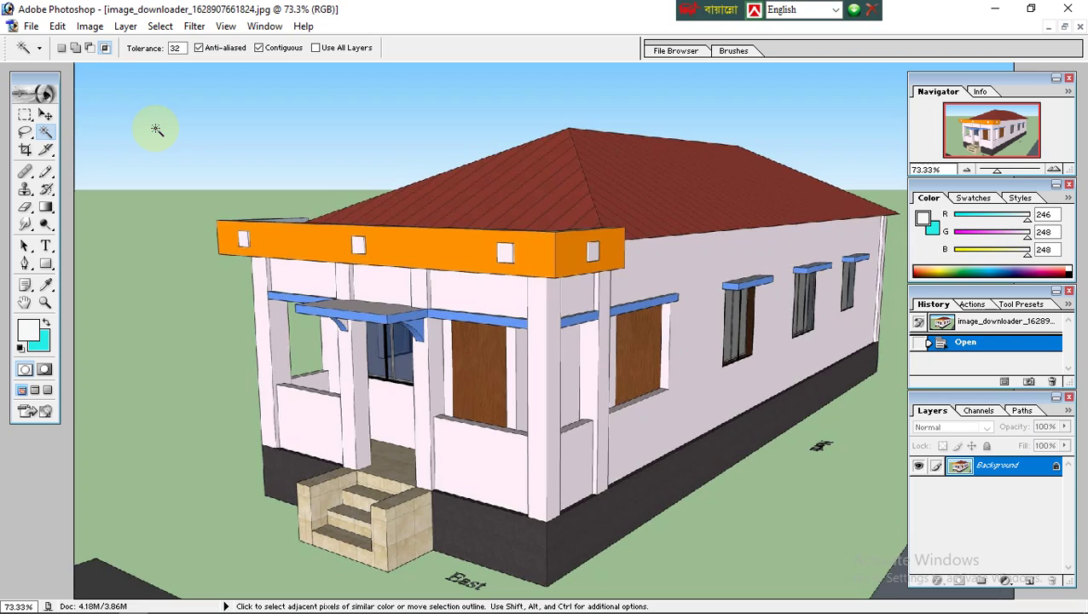
Step: Select the brown front window panel with the Magic Wand, set the background color to red and fill the selection with it
click(25, 264)
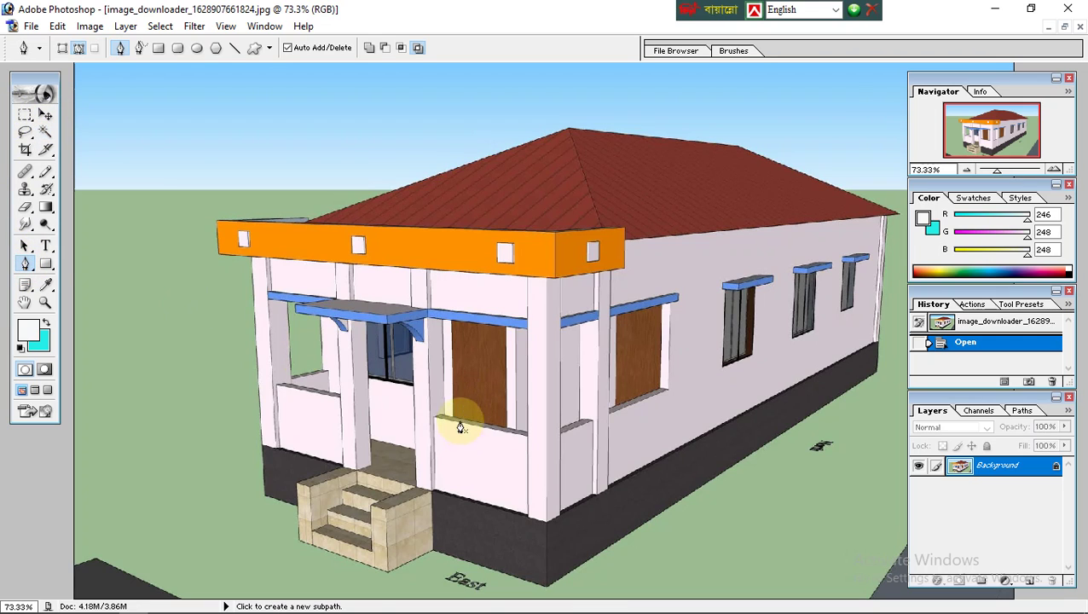
click(46, 136)
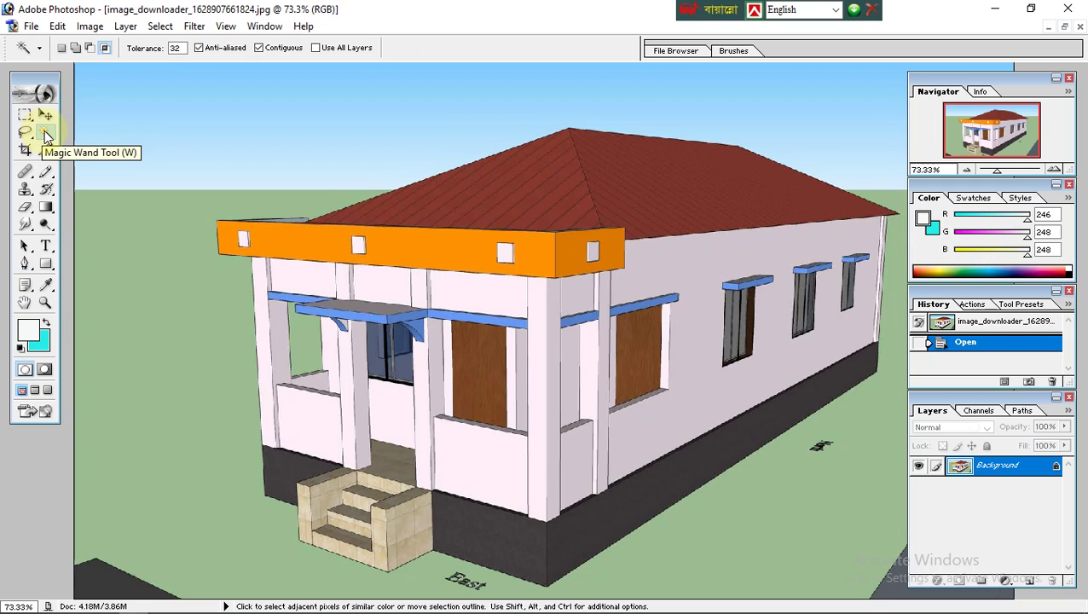
click(45, 132)
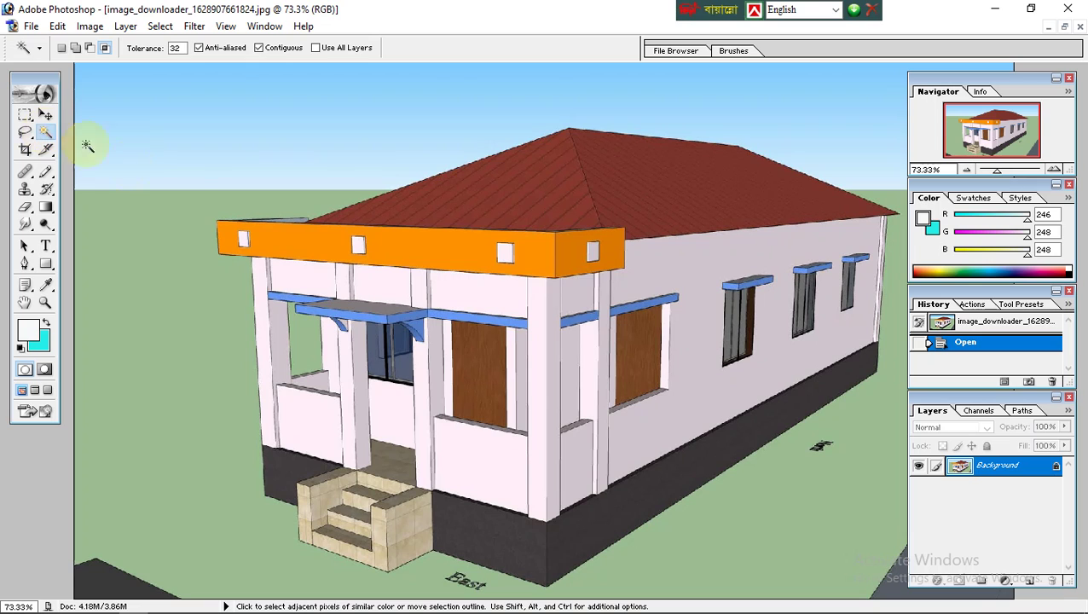
click(482, 376)
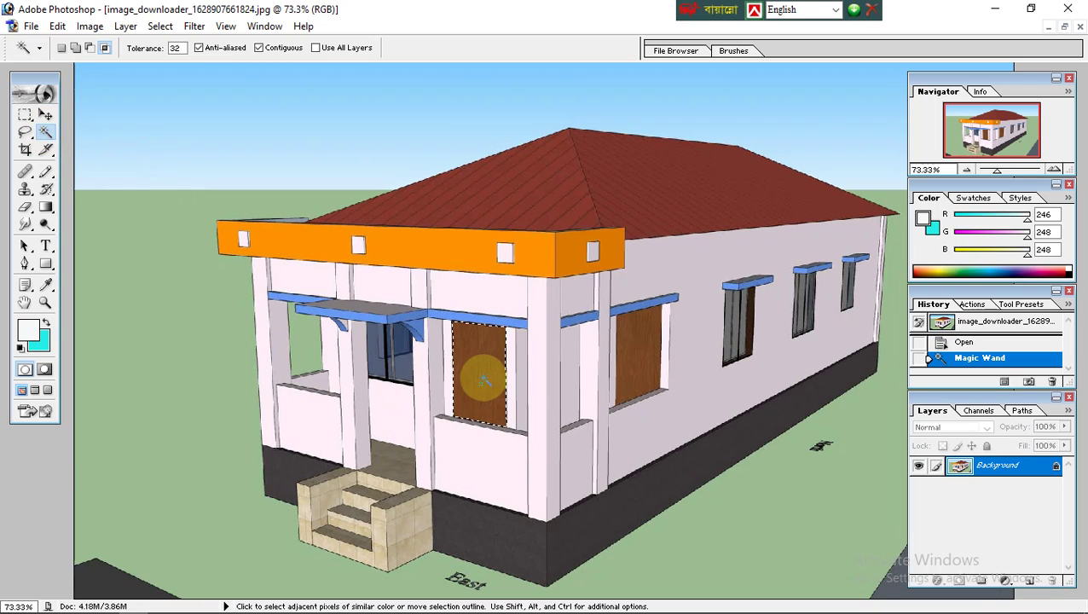
click(40, 343)
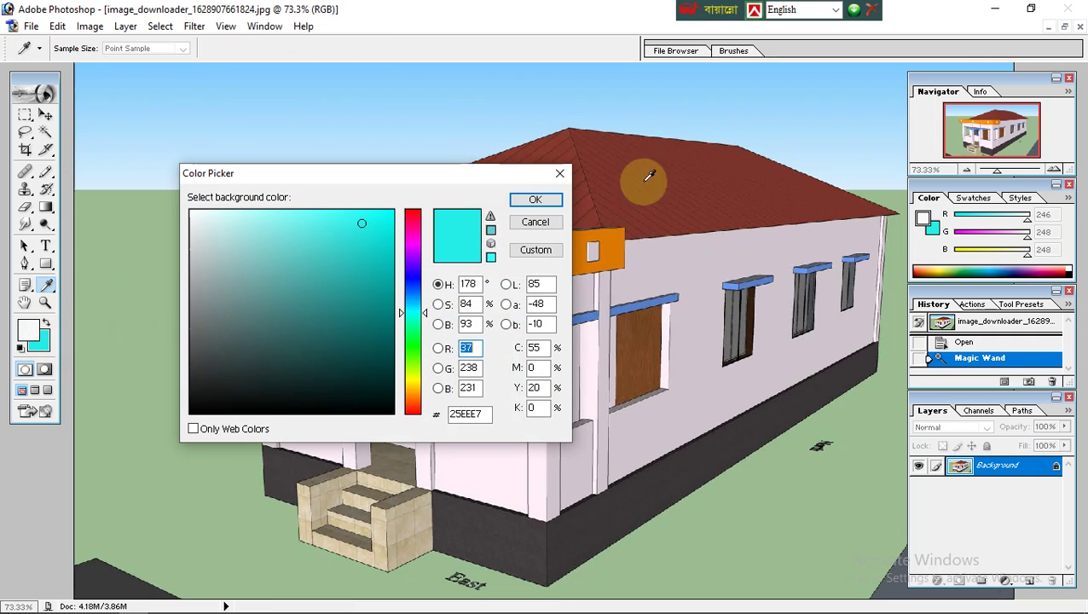
click(411, 217)
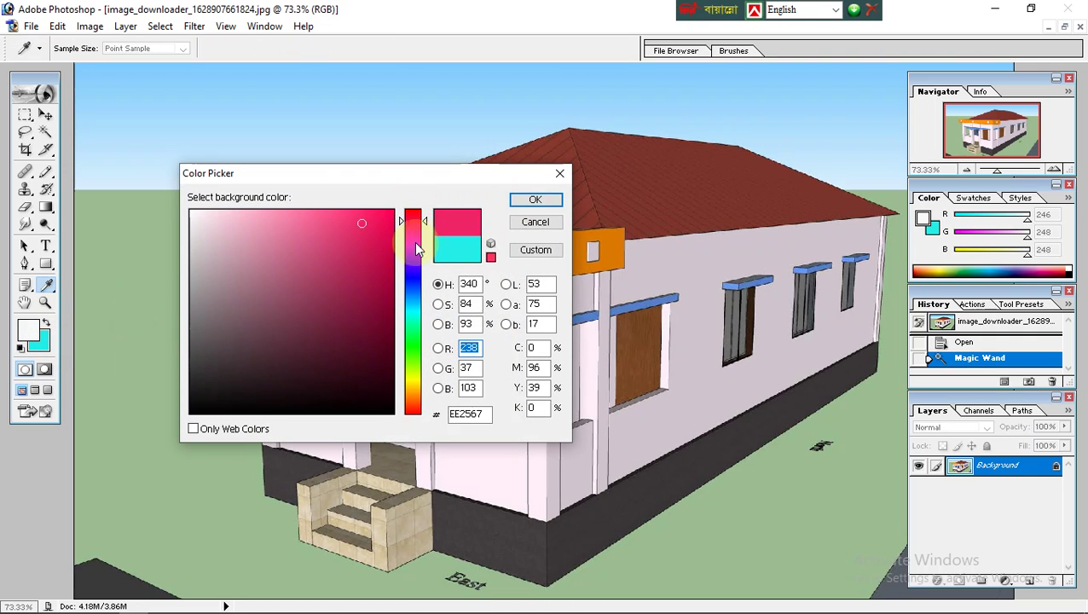
click(413, 414)
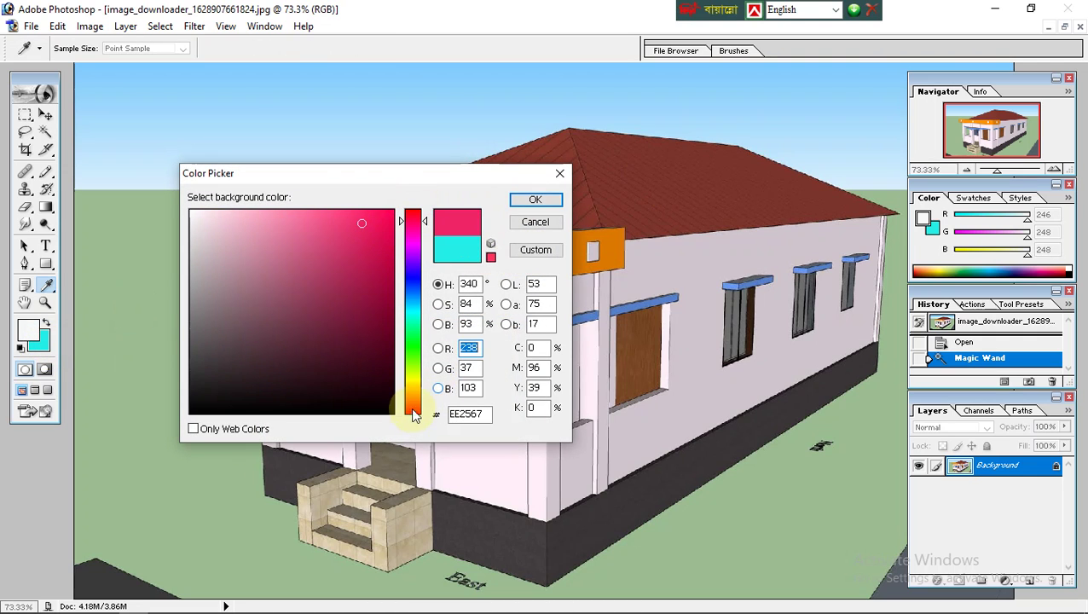
click(382, 238)
click(535, 199)
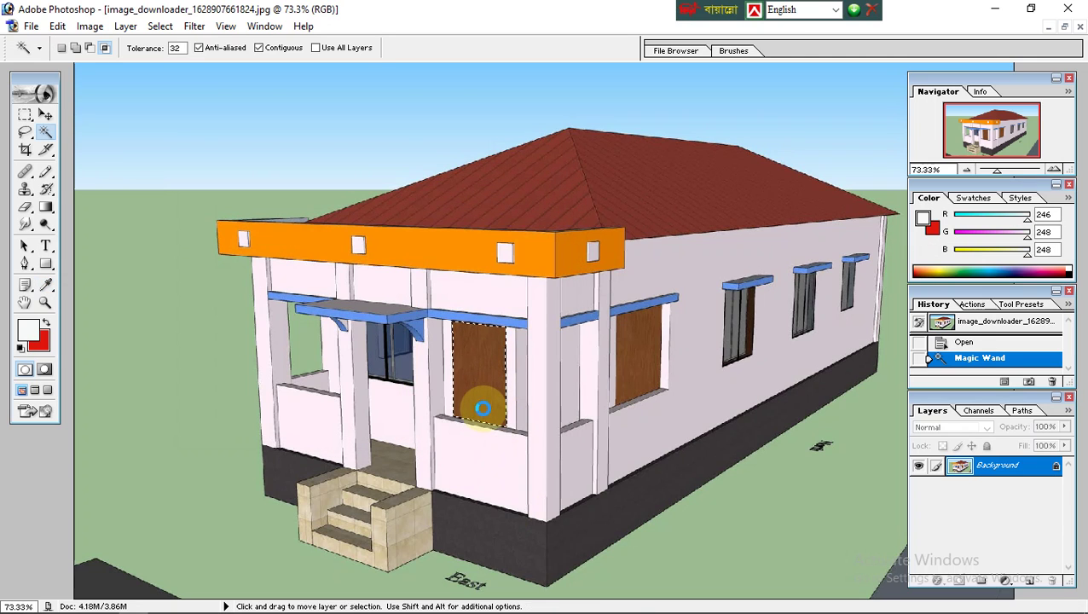
key(ctrl+BackSpace)
Step: Select the brown window panel on the house's side wall with the Magic Wand, fill it with the red background color and deselect
click(640, 349)
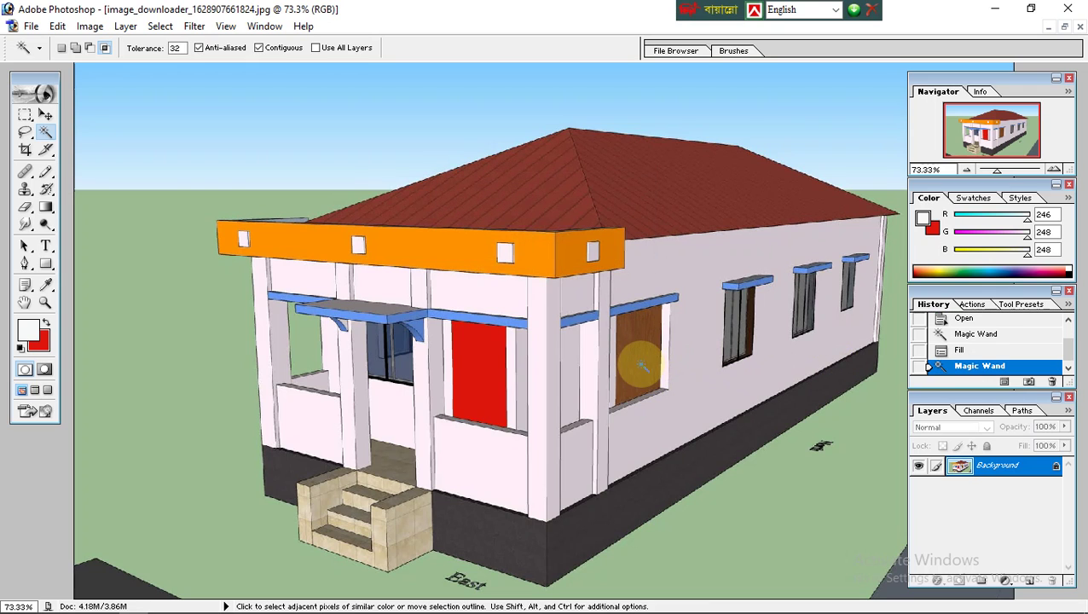
click(641, 362)
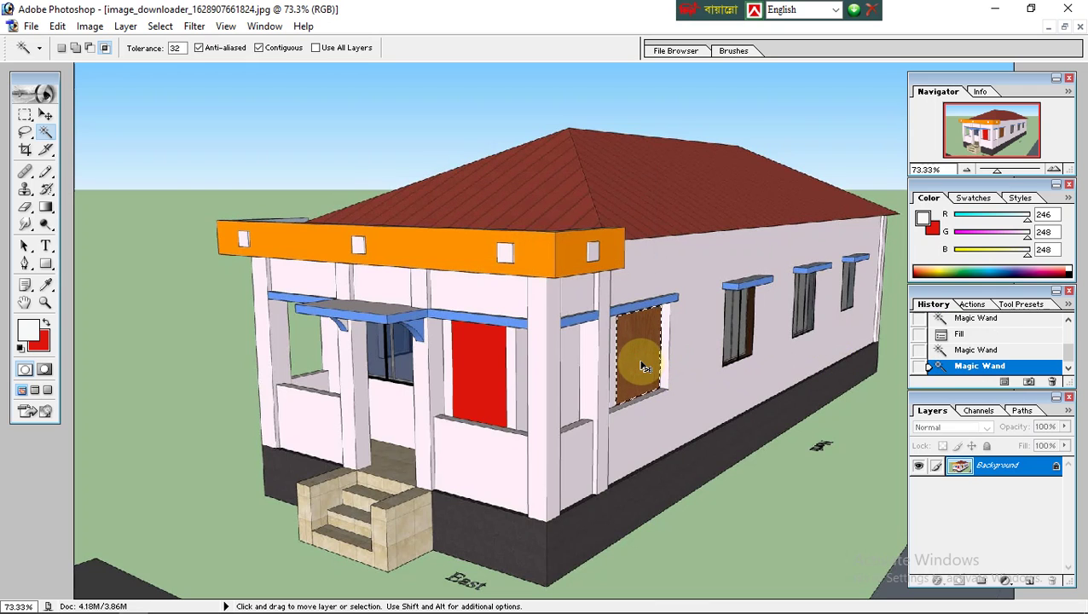
key(ctrl+BackSpace)
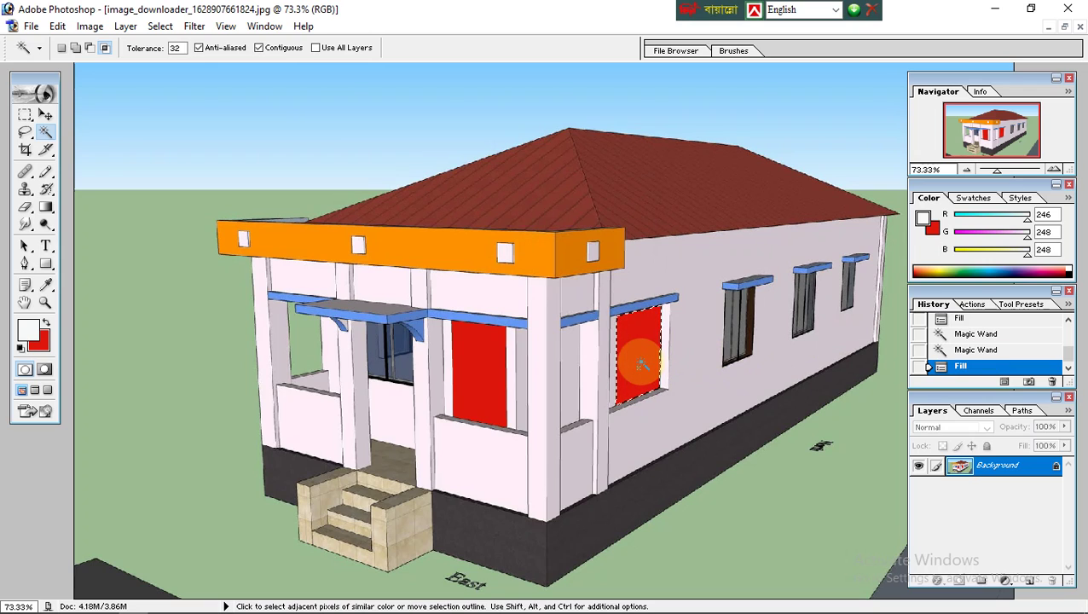
key(ctrl+d)
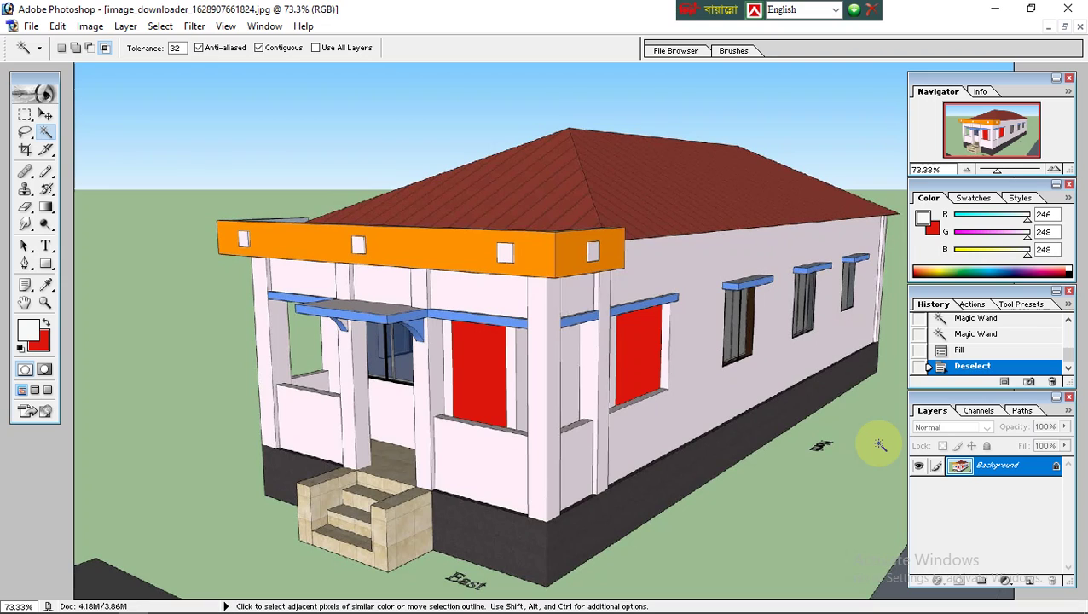
Step: Fill both the long front face and the short side face of the orange roof band with the red background color, and deselect
click(434, 251)
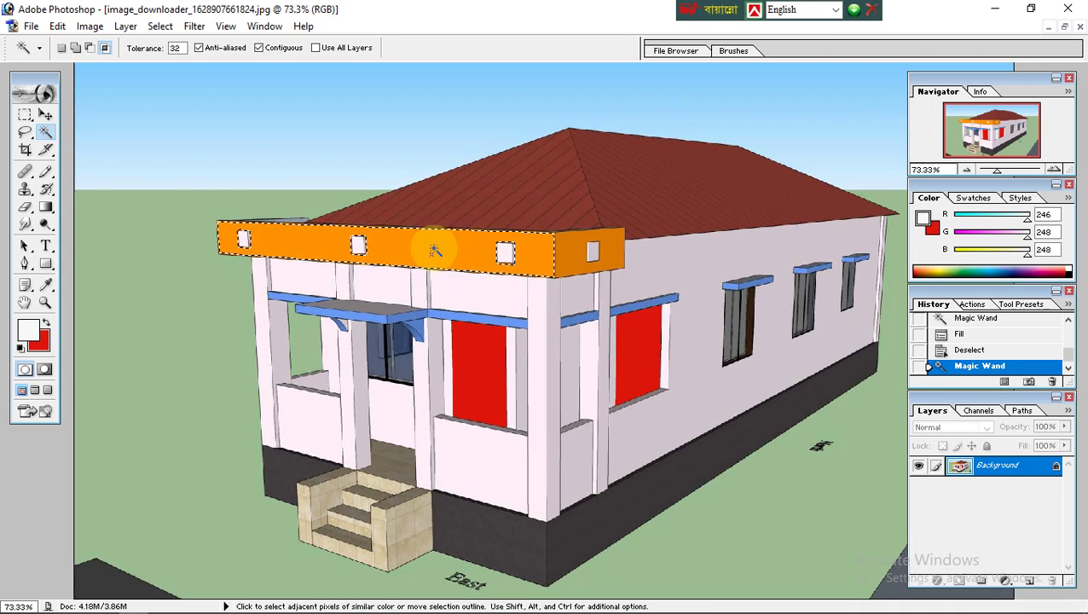
key(alt+BackSpace)
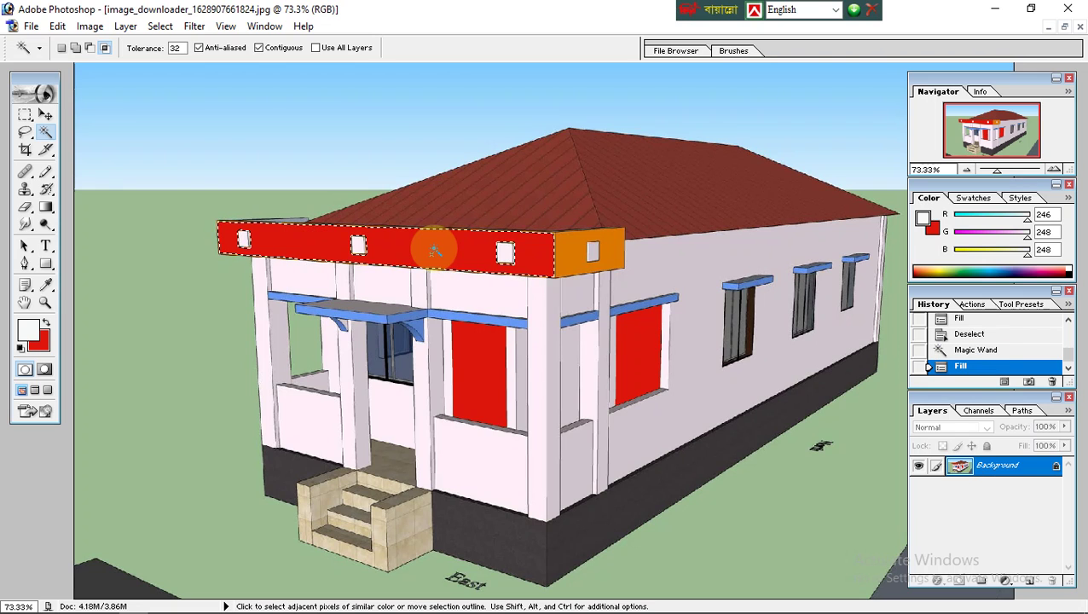
alt+shift+click(566, 248)
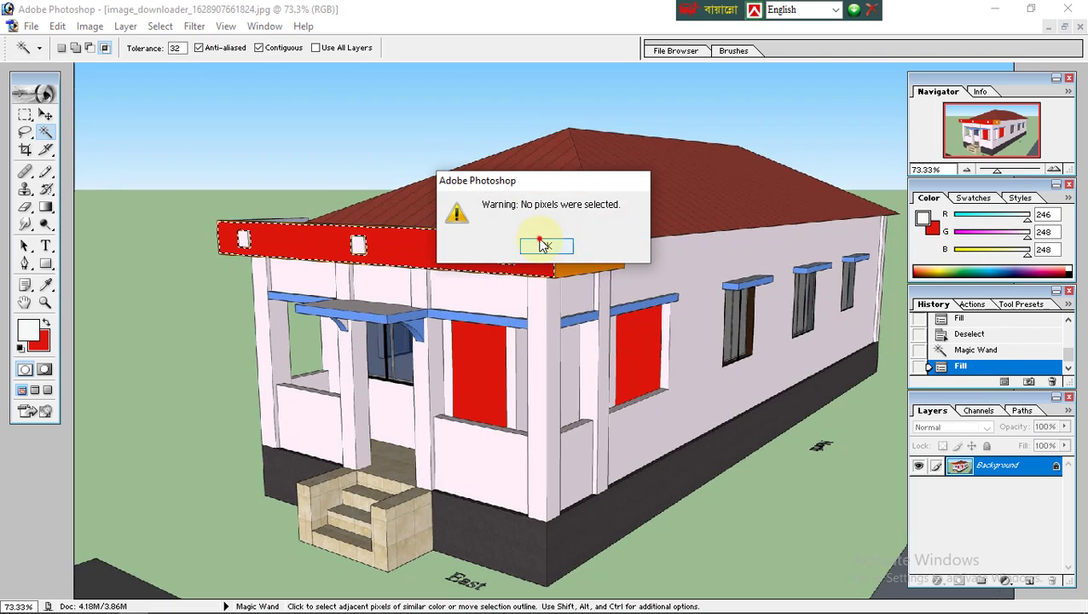
click(566, 249)
click(578, 254)
click(575, 255)
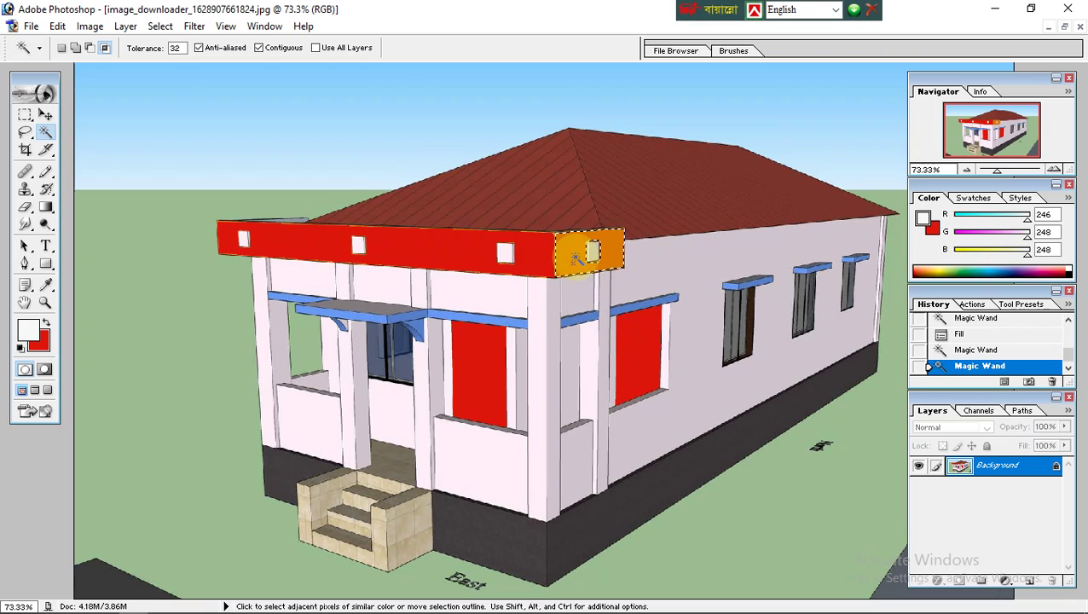
key(ctrl+BackSpace)
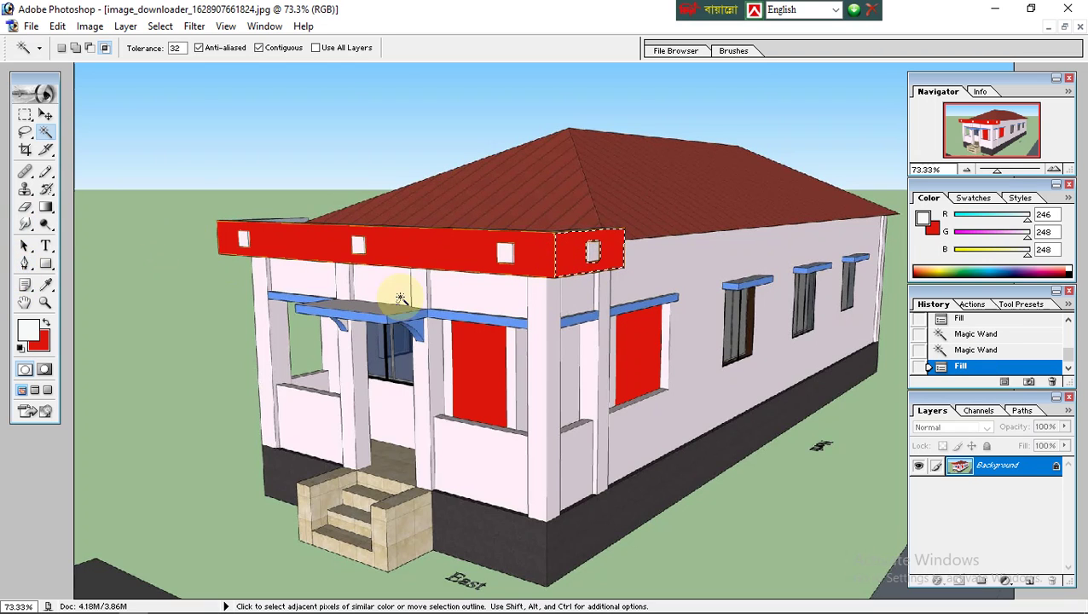
key(ctrl)
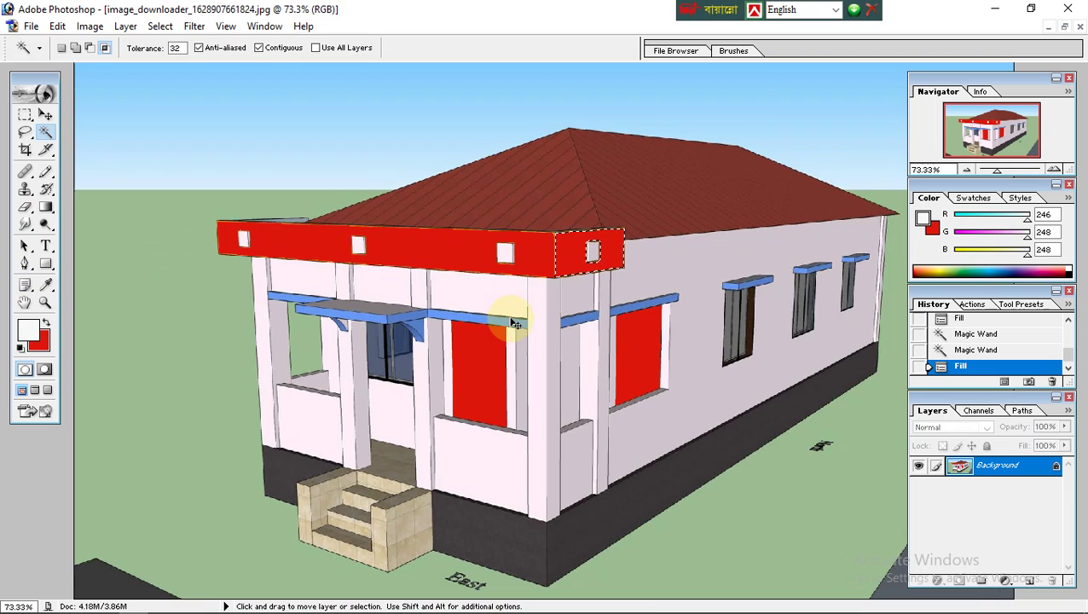
key(ctrl+BackSpace)
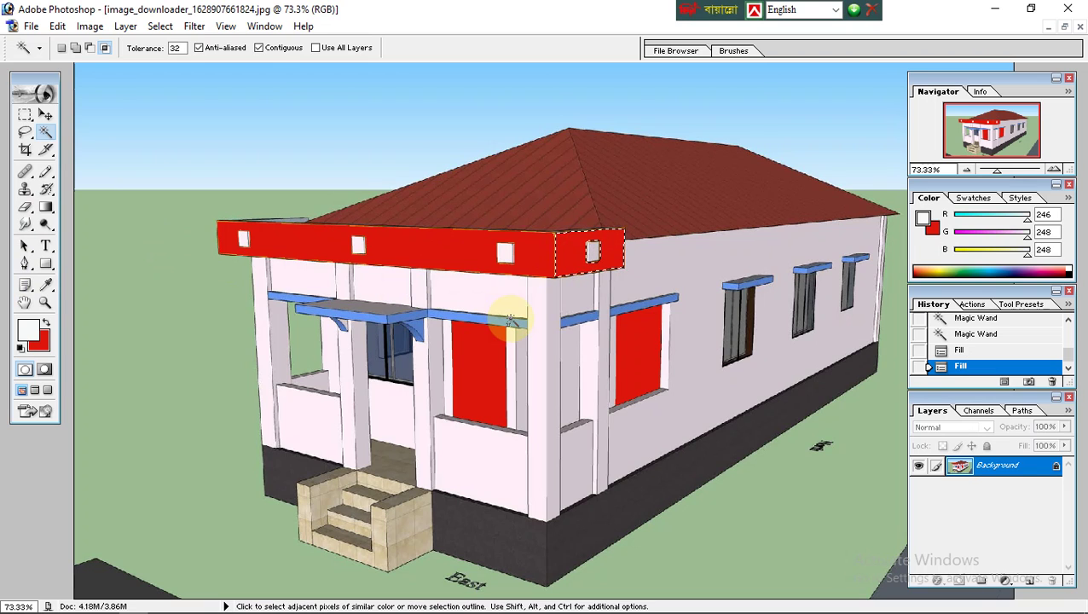
key(ctrl)
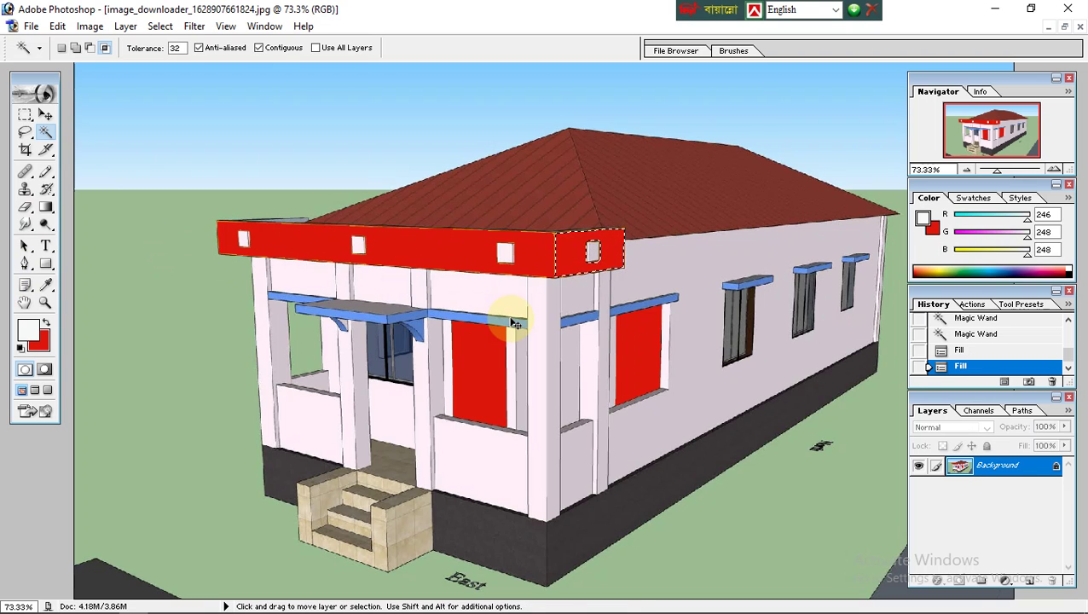
key(ctrl+d)
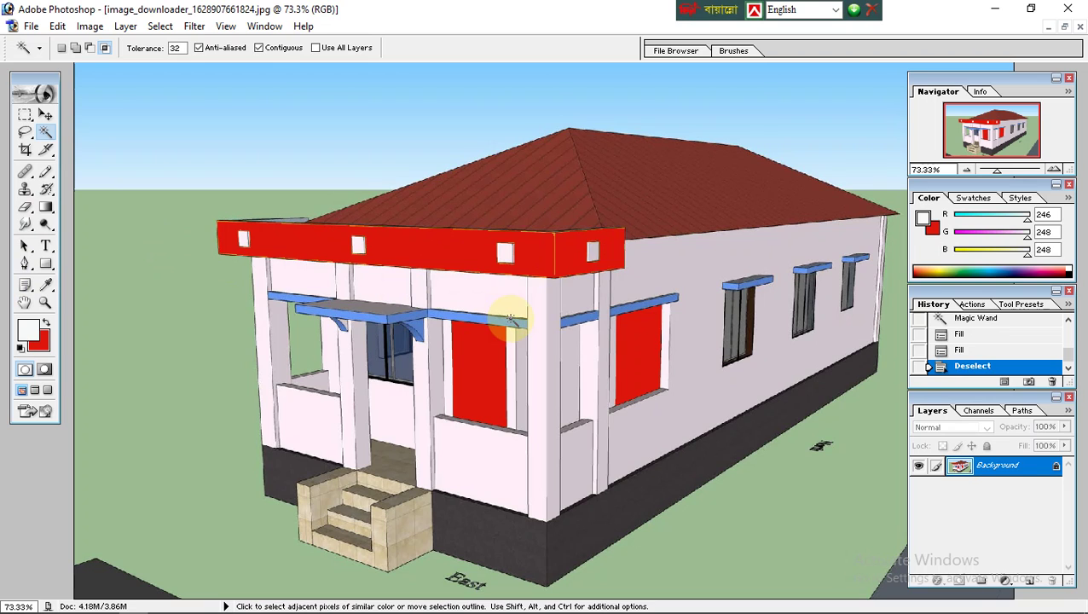
Step: Reselect the red roof band with the Magic Wand, refill it with the red background color several times and deselect
click(458, 231)
key(ctrl)
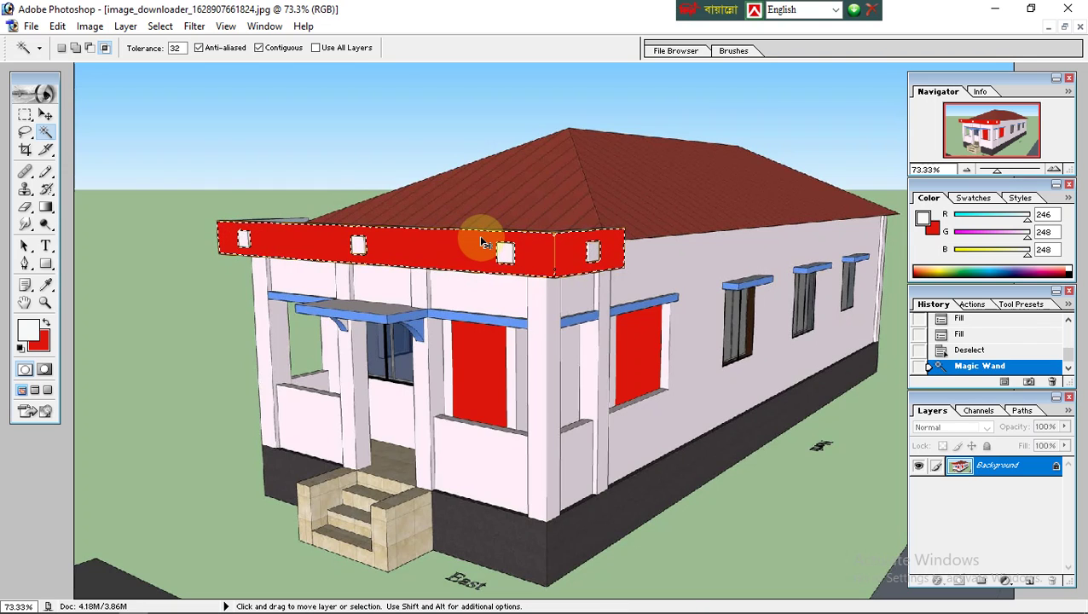
key(ctrl+BackSpace)
key(ctrl+BackSpace)
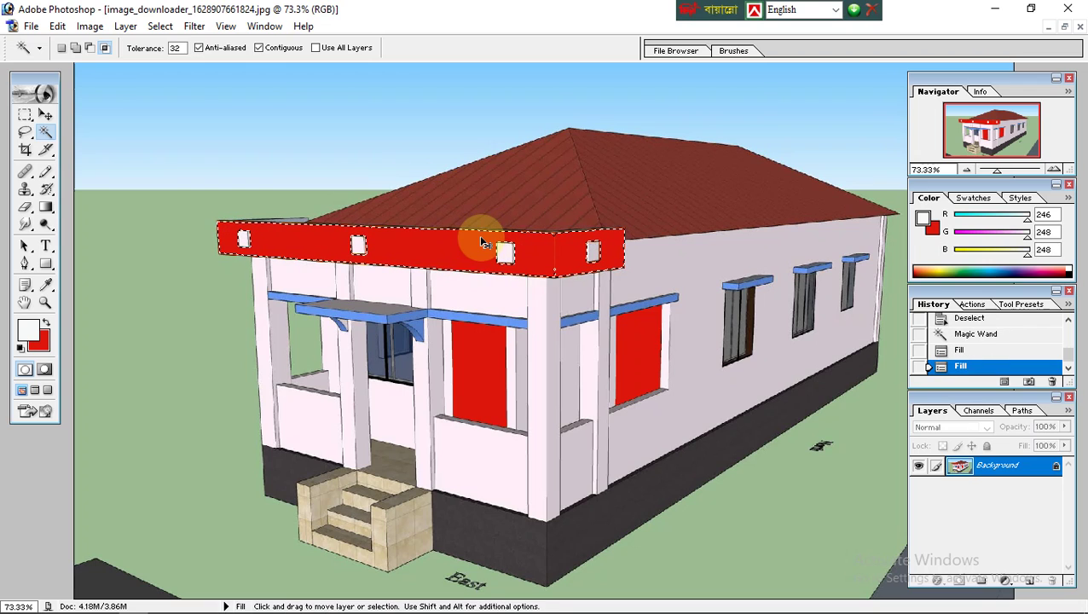
key(ctrl+BackSpace)
key(ctrl+BackSpace)
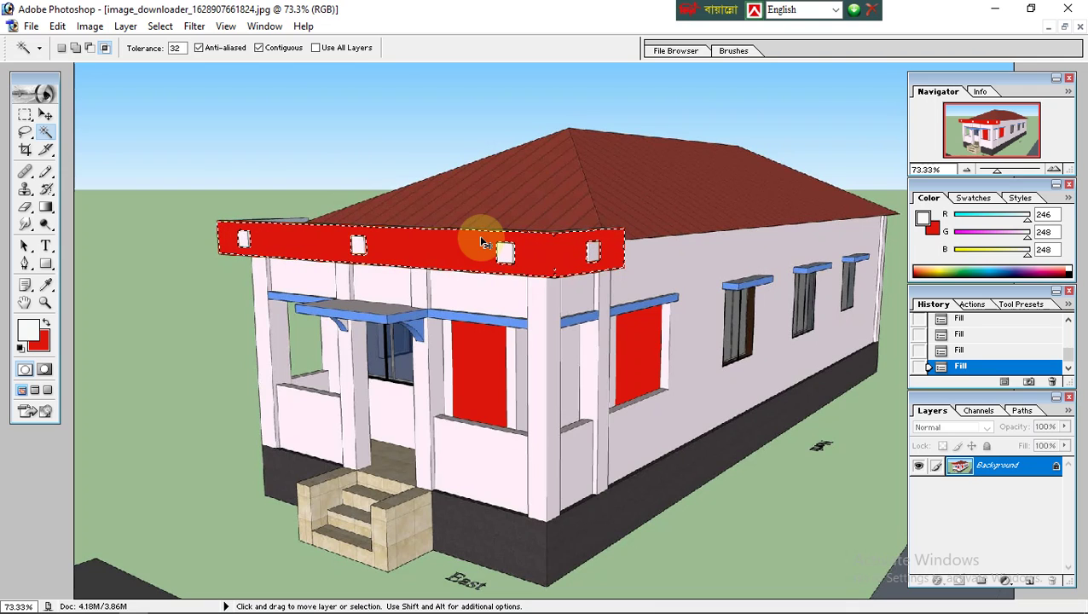
key(ctrl+d)
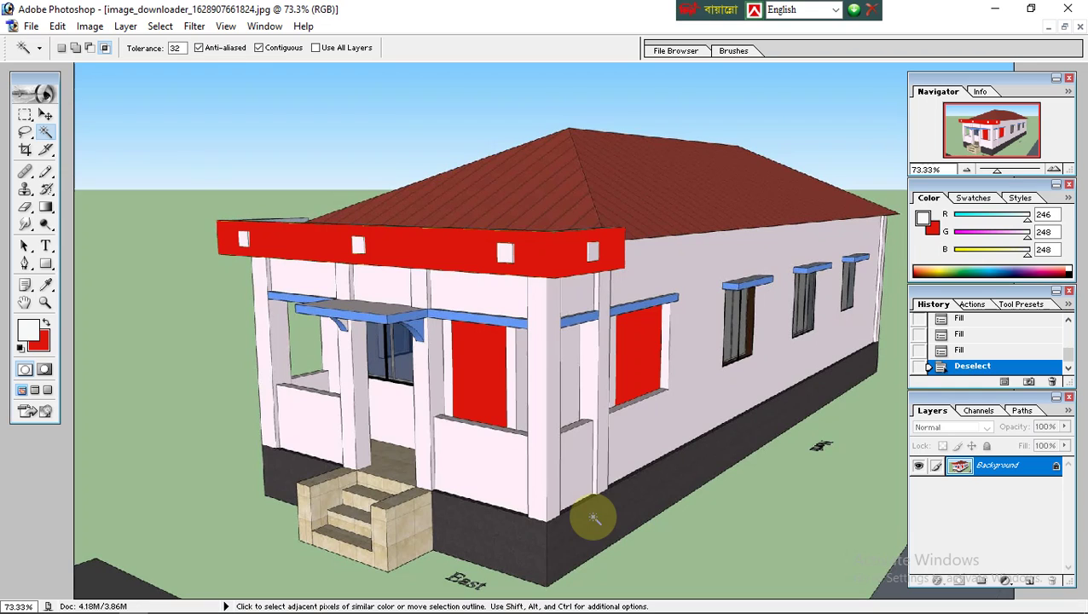
Step: Select the dark base running along the front and side walls, set the background color to near-black 040404 and fill the base with it
click(497, 547)
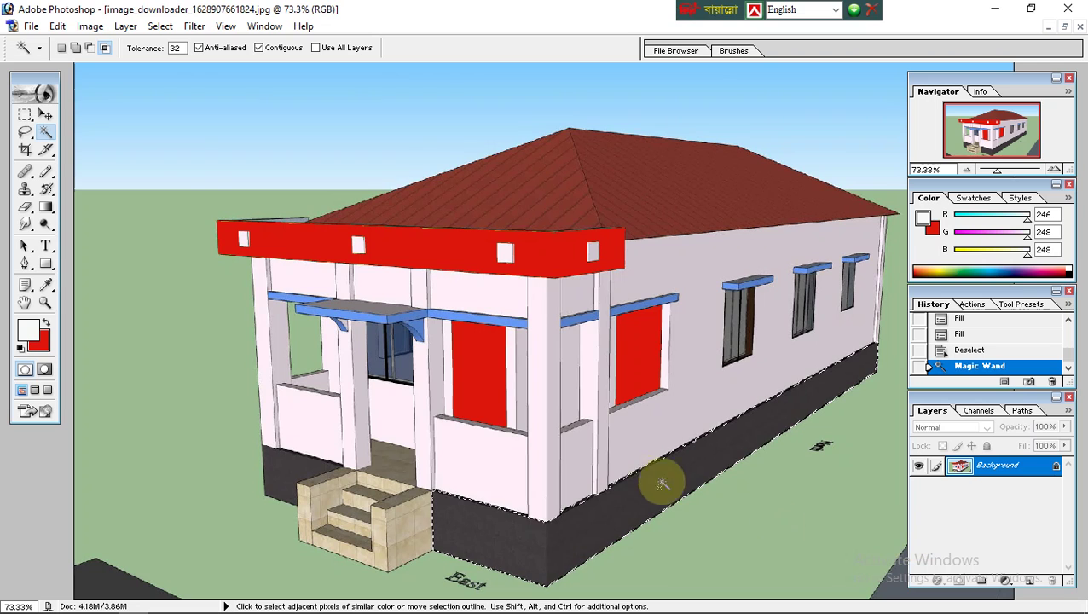
click(39, 341)
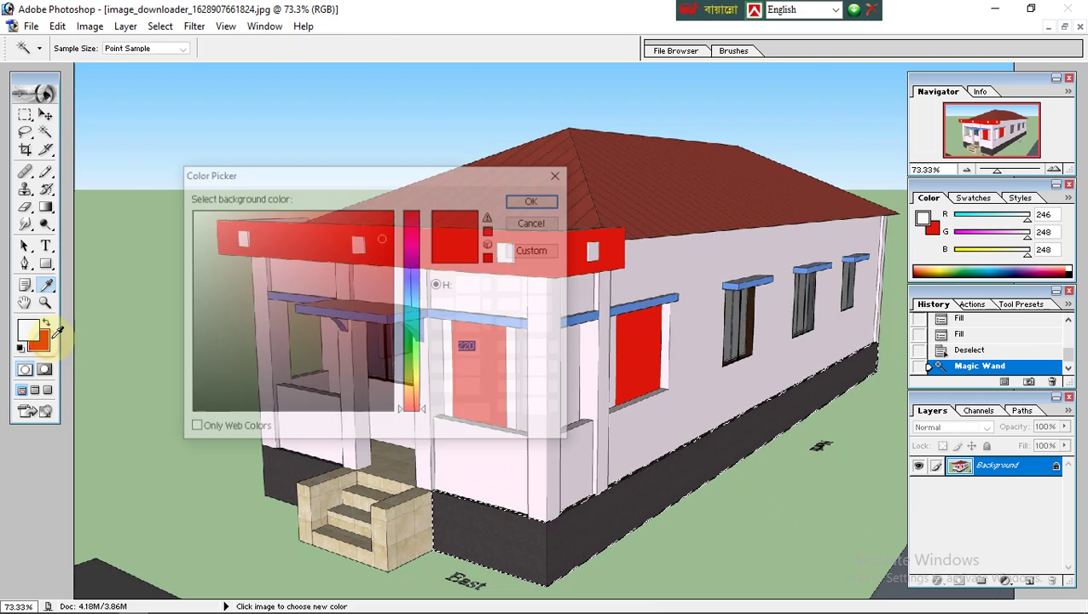
click(241, 403)
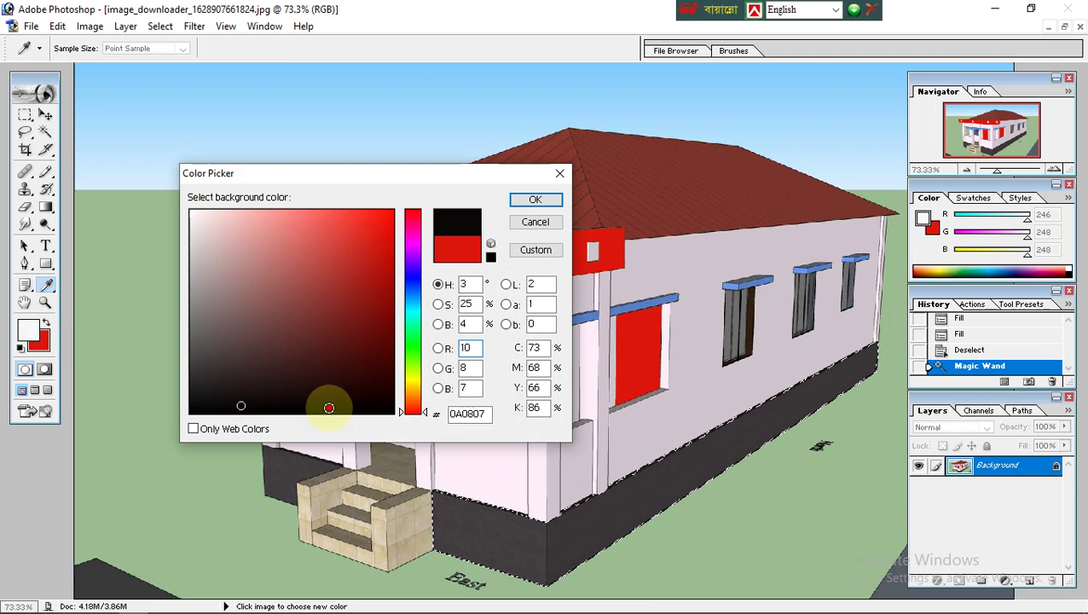
click(329, 409)
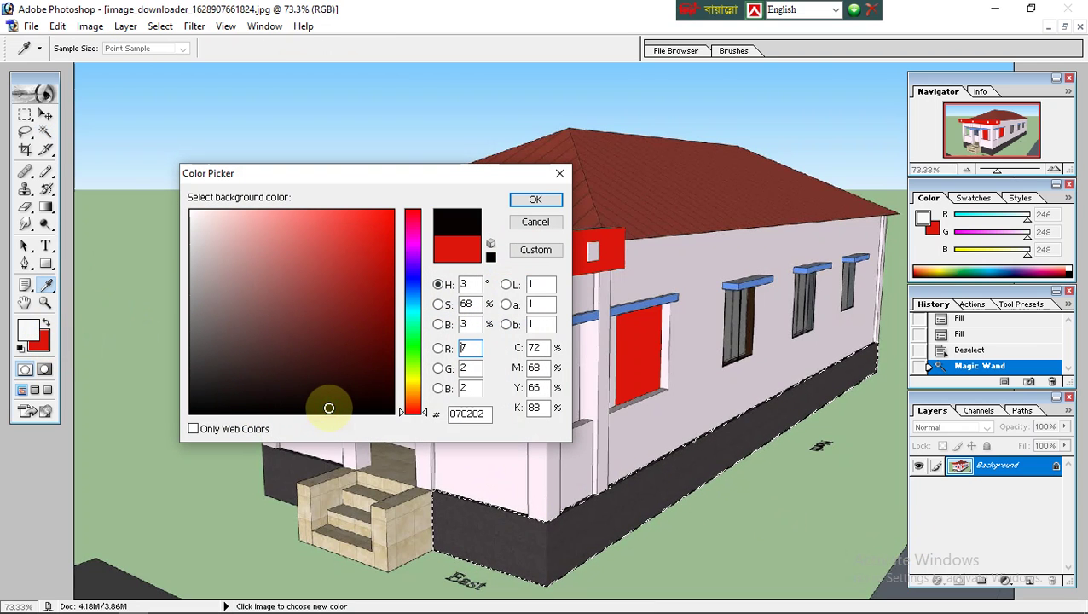
click(196, 410)
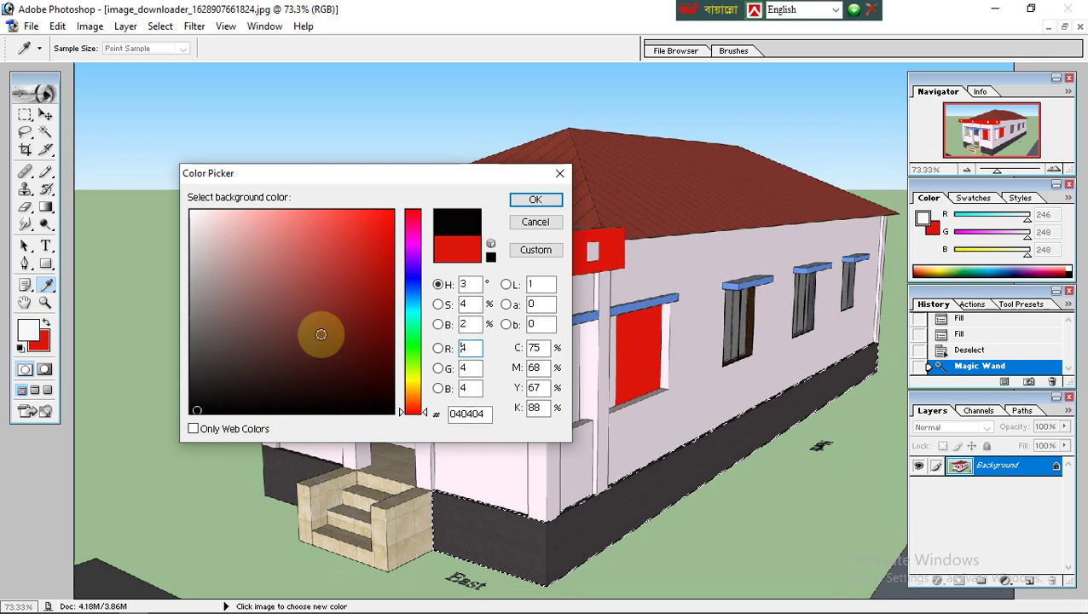
click(534, 201)
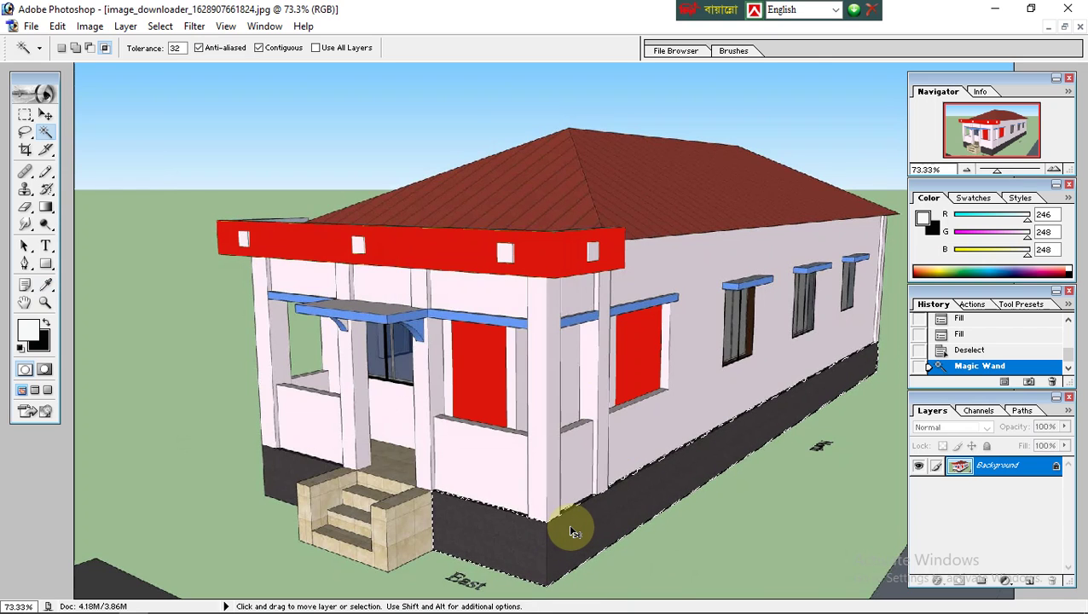
key(ctrl+BackSpace)
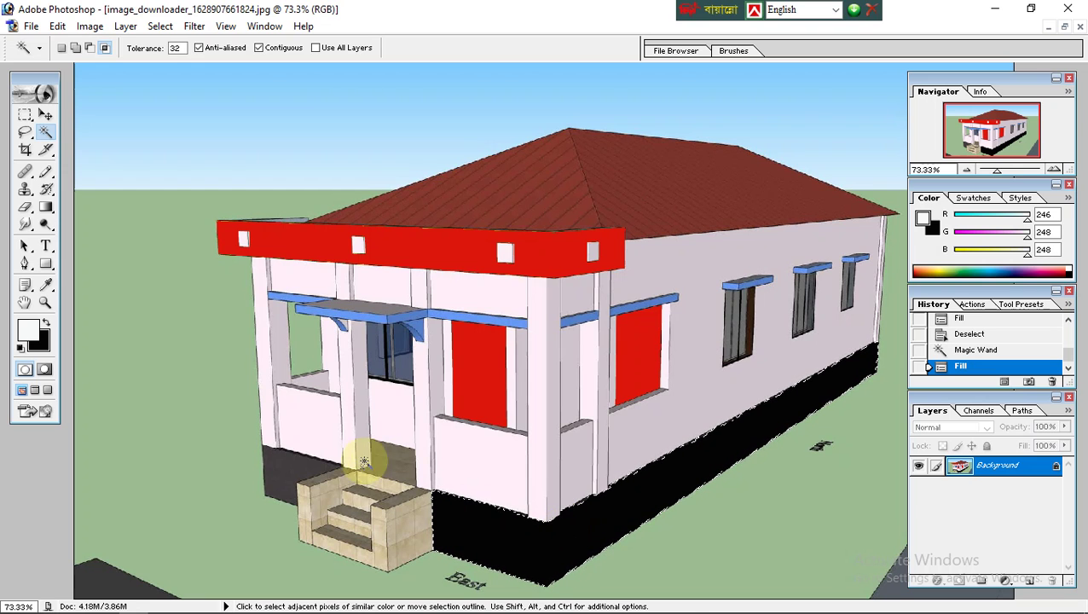
Step: Select the remaining gray base section left of the entrance steps, fill it with the black background color and deselect
click(283, 471)
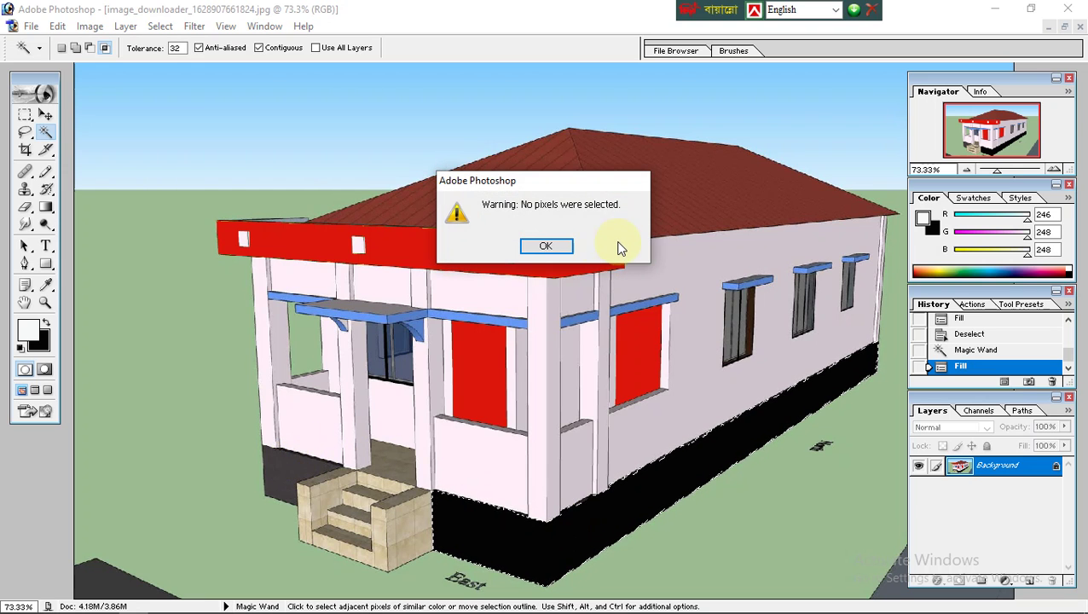
click(550, 245)
click(278, 464)
click(273, 474)
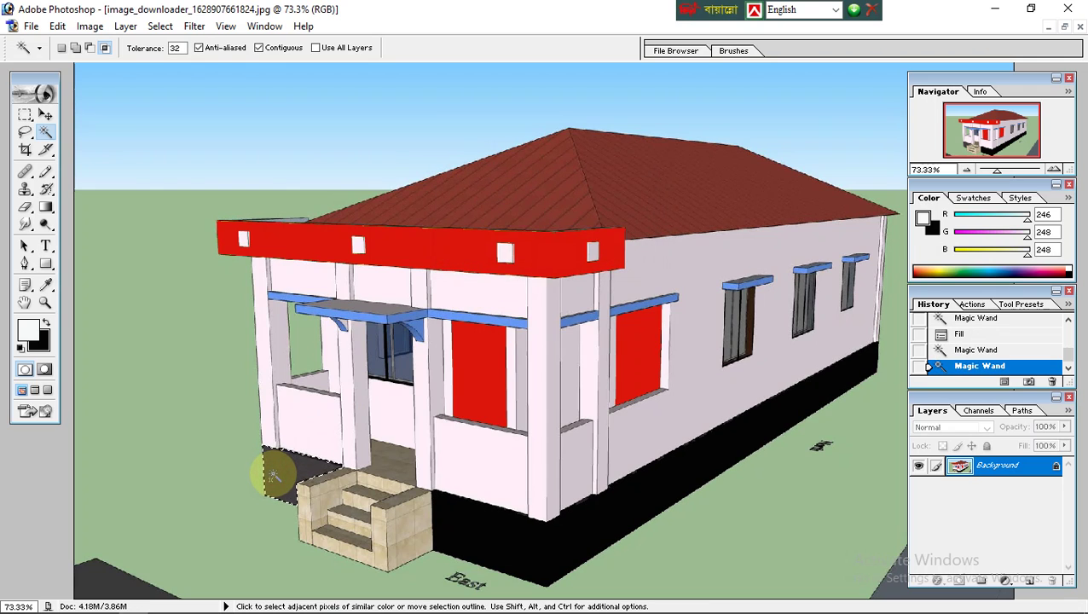
key(ctrl+BackSpace)
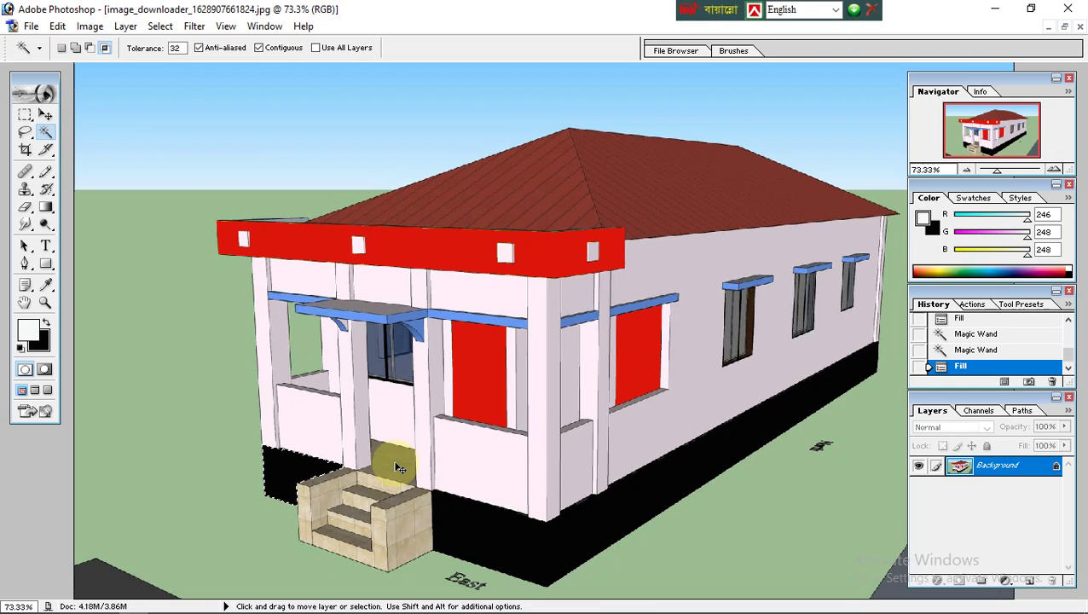
key(ctrl+d)
Step: Fill the porch floor with its adjoining top step surfaces and the middle stair tread with the black background color, and deselect
click(395, 464)
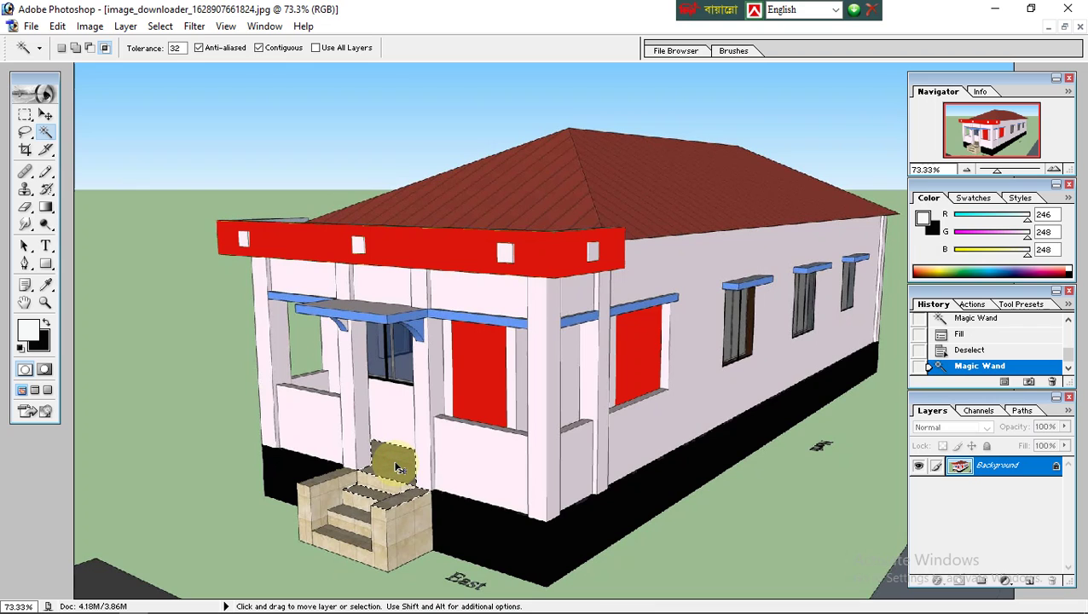
key(ctrl+BackSpace)
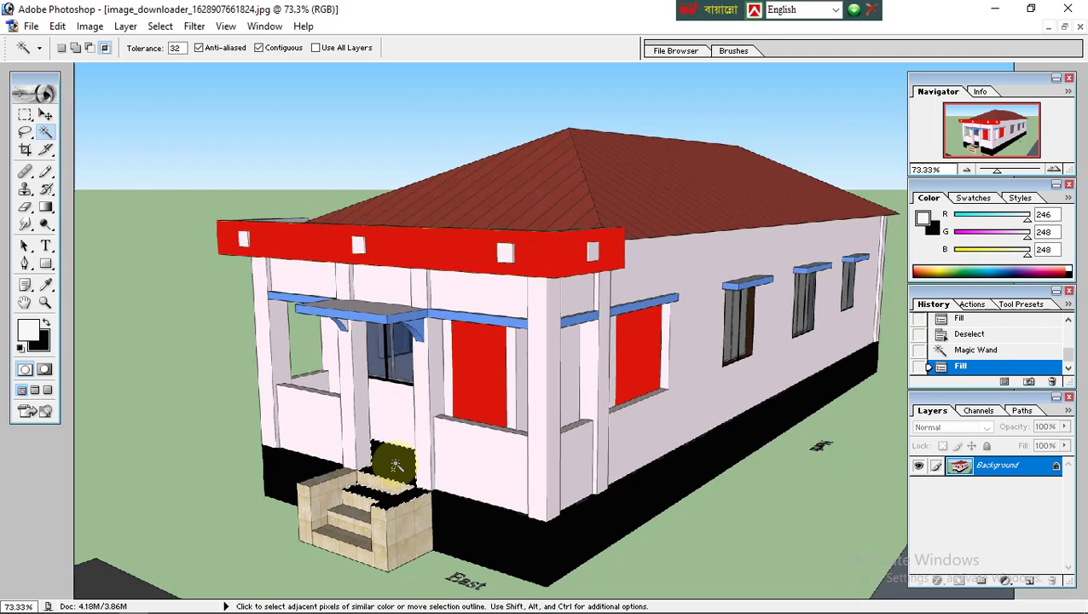
click(362, 520)
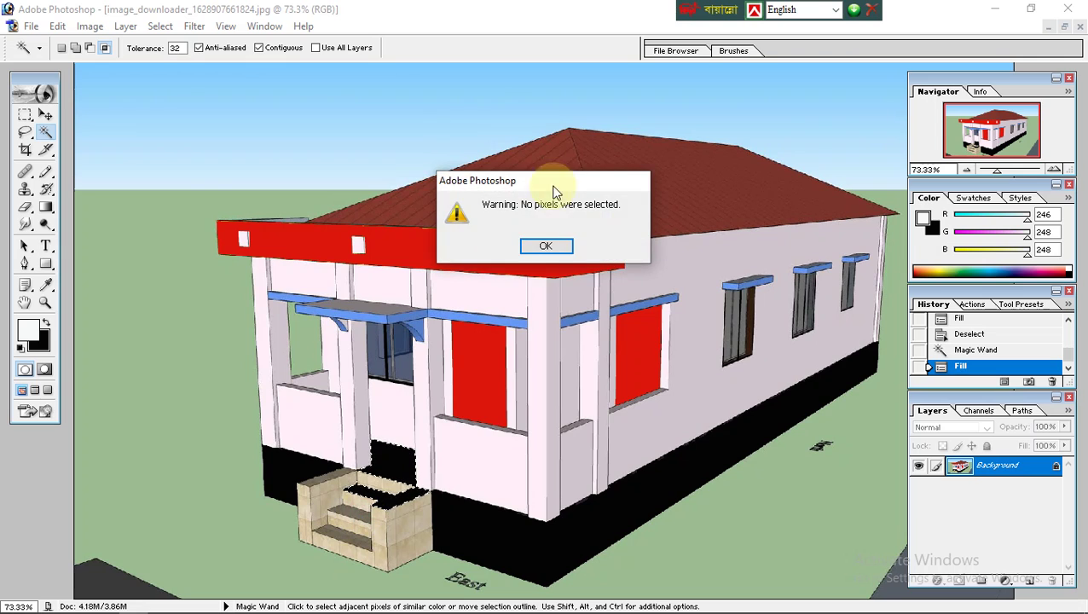
click(546, 245)
click(351, 513)
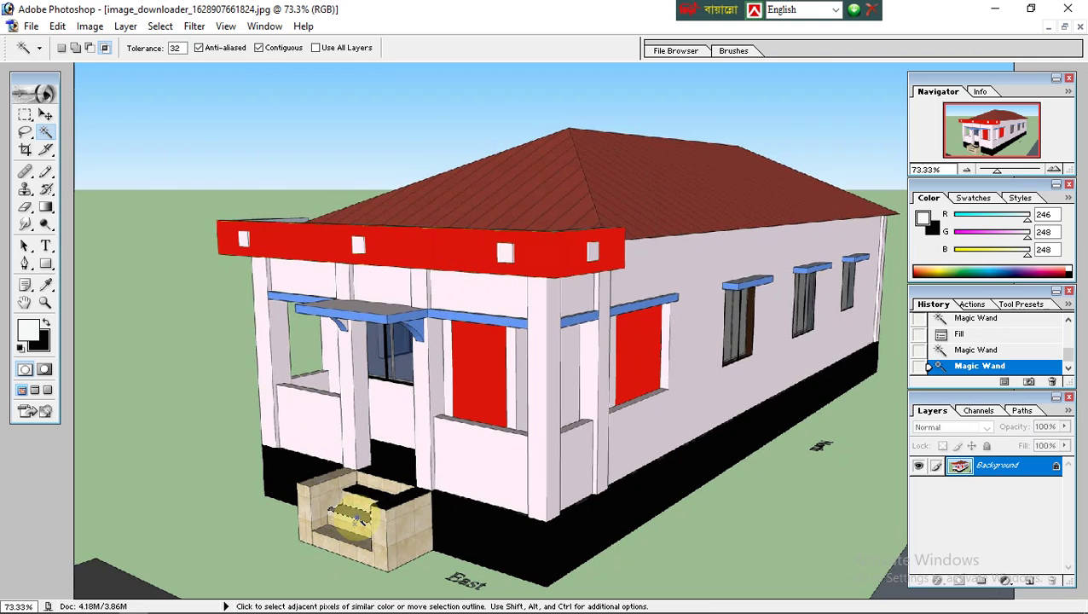
click(361, 493)
key(ctrl+BackSpace)
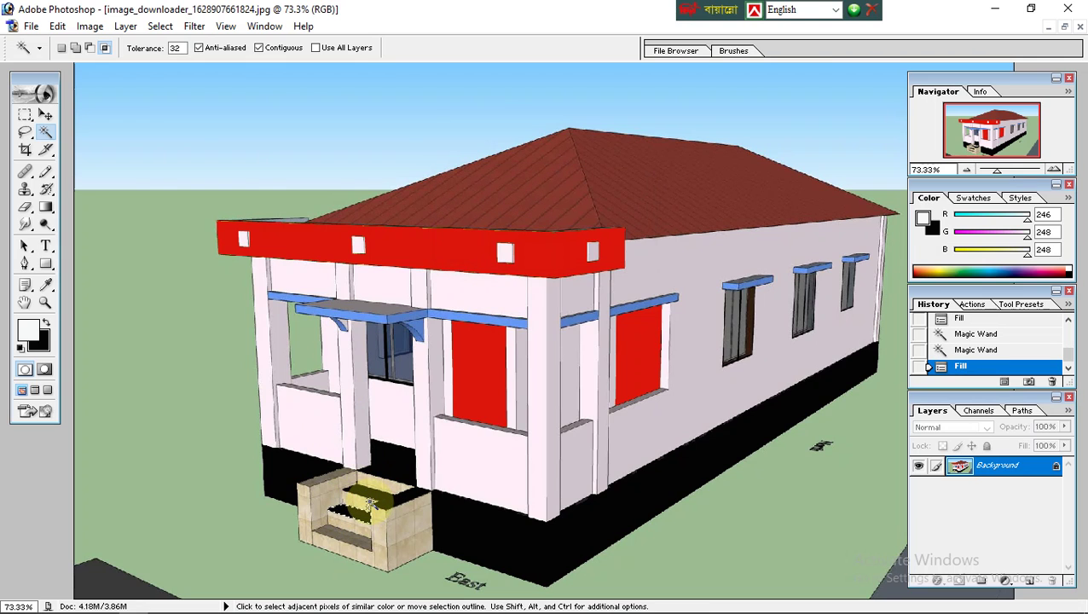
key(ctrl+d)
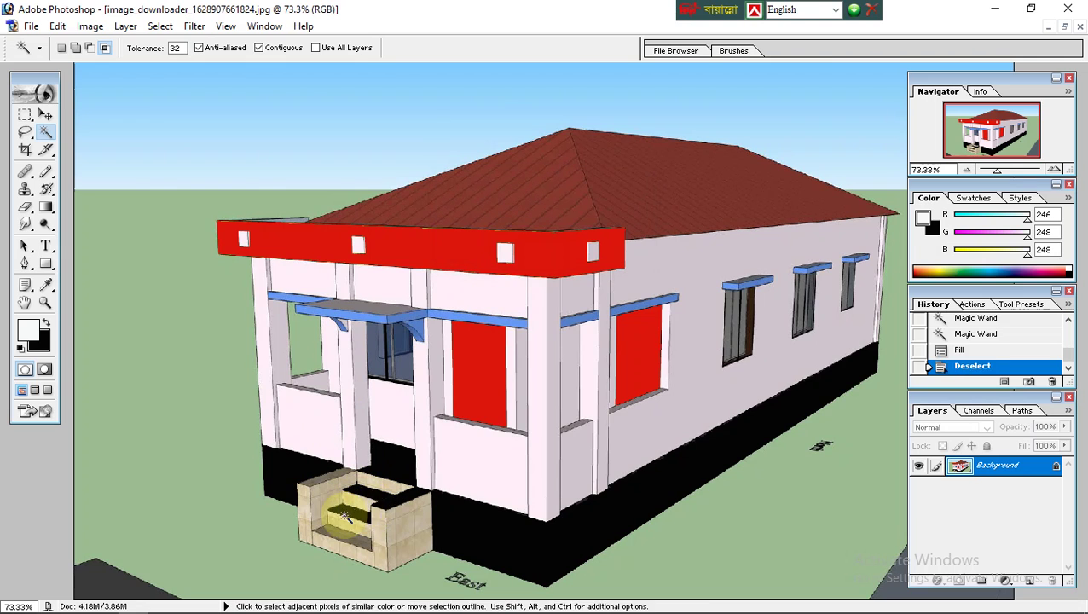
Step: Select the lowest stair tread with the Magic Wand, fill it with the black background color and deselect
click(352, 538)
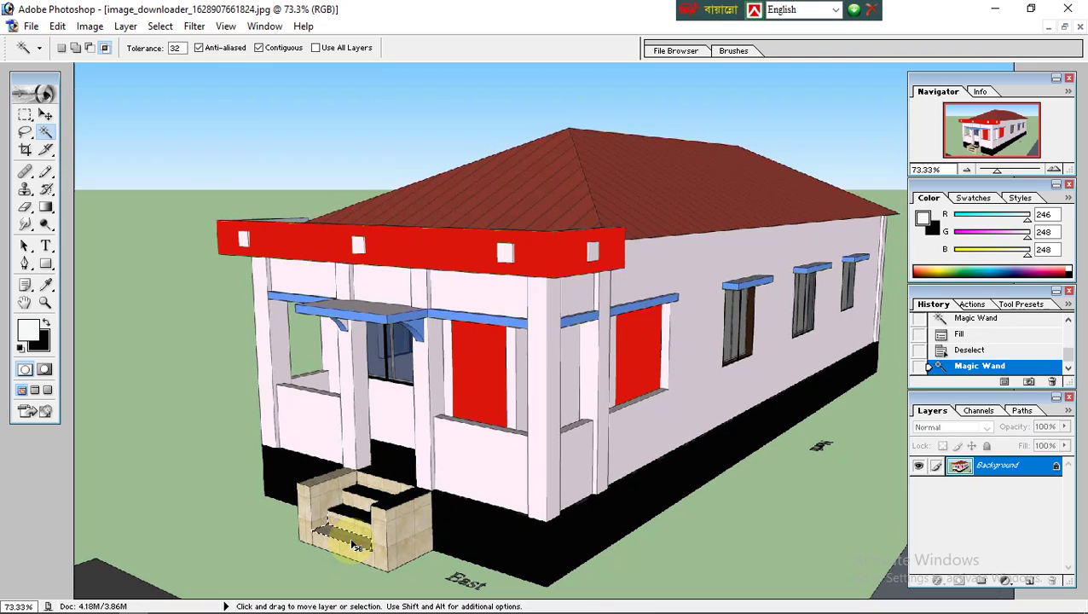
key(ctrl+d)
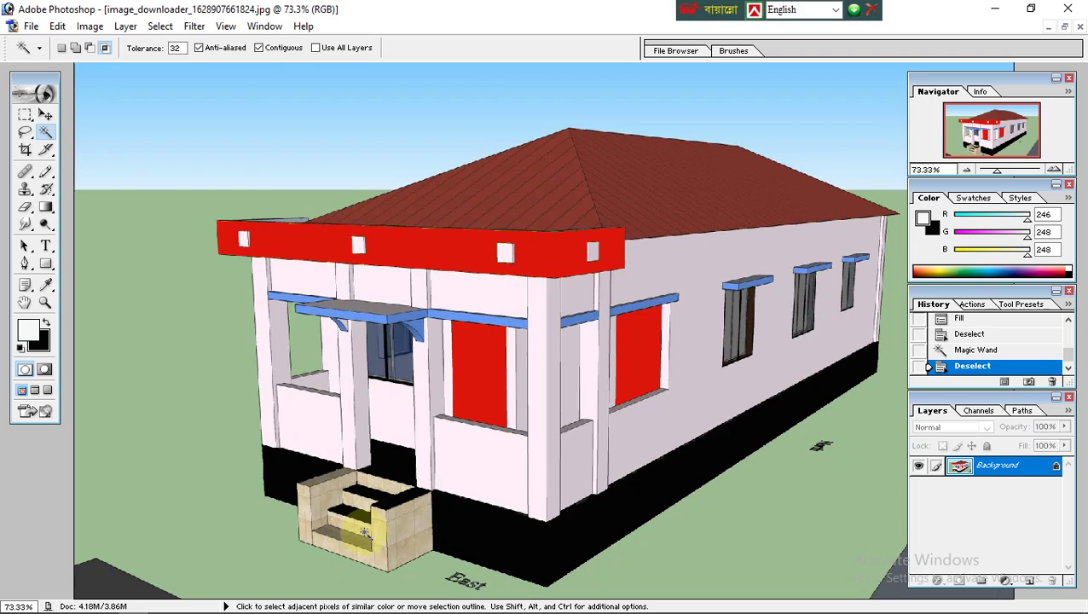
click(363, 530)
key(ctrl+j)
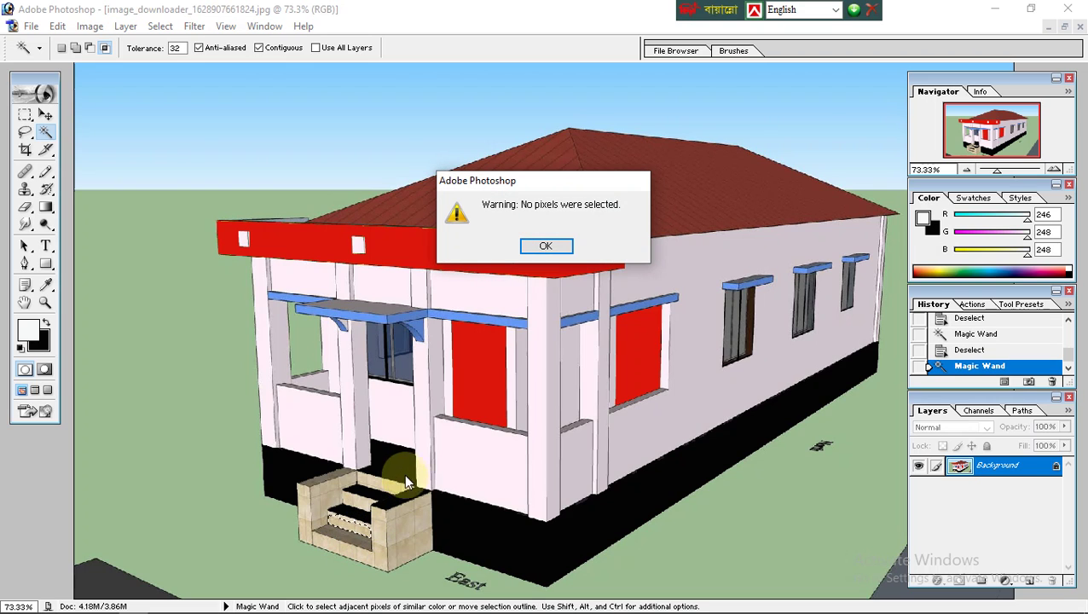
click(547, 246)
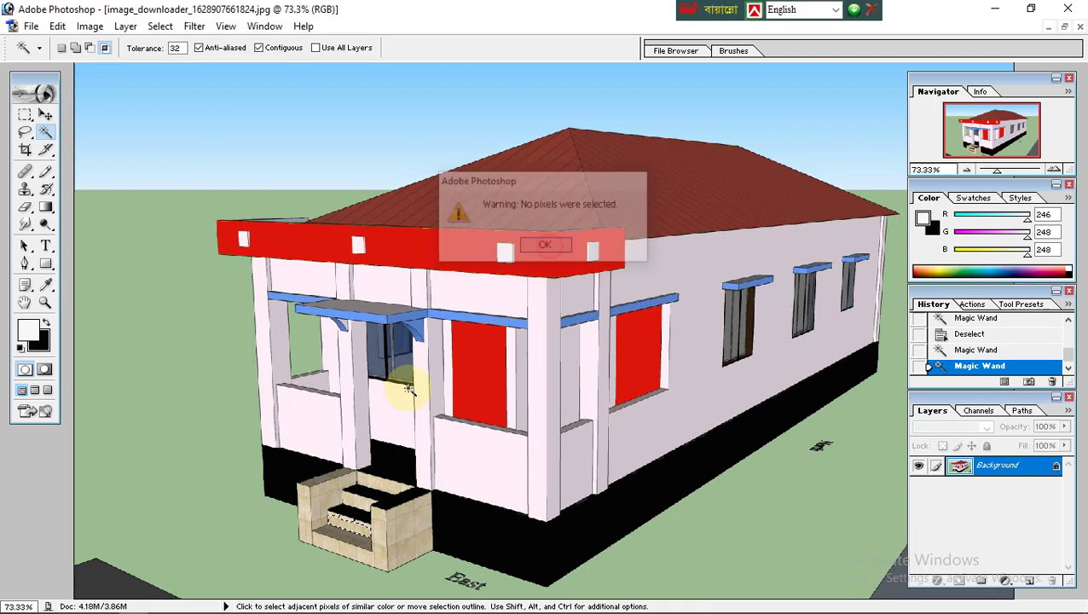
click(348, 543)
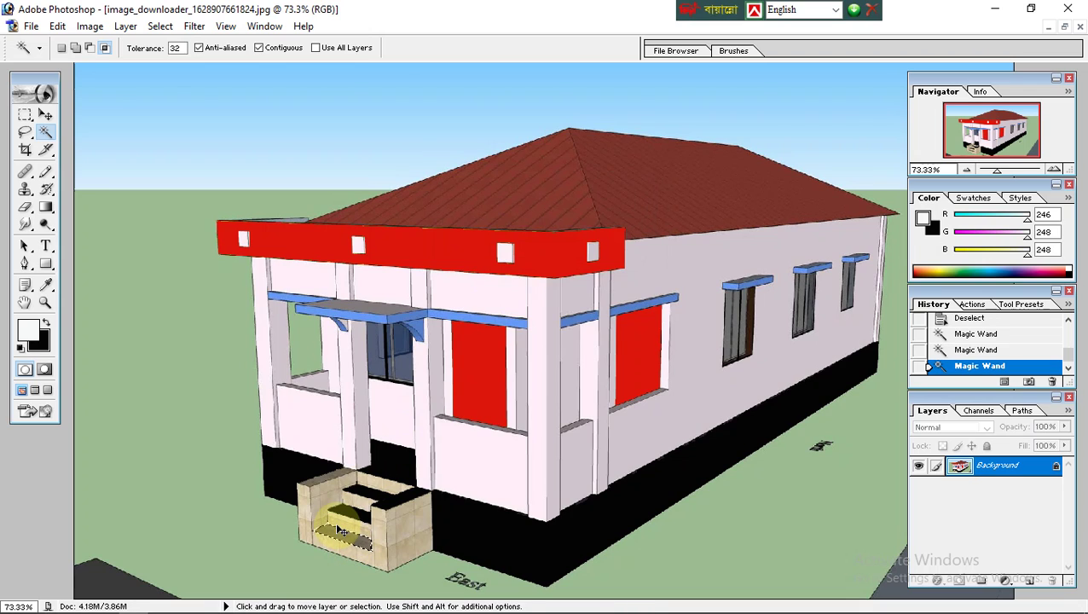
key(ctrl+BackSpace)
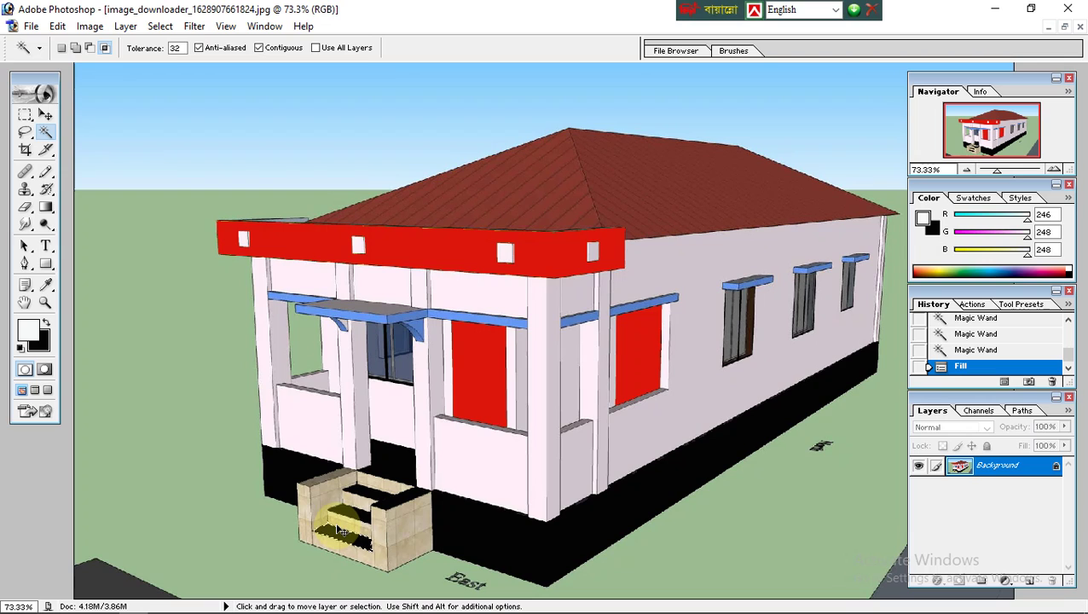
key(ctrl+d)
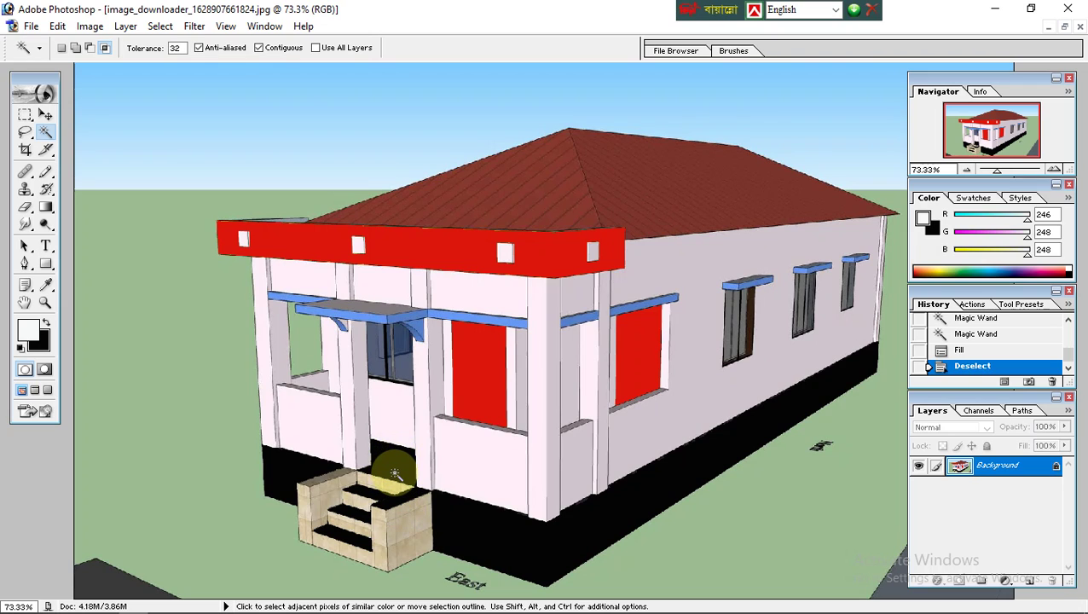
click(395, 473)
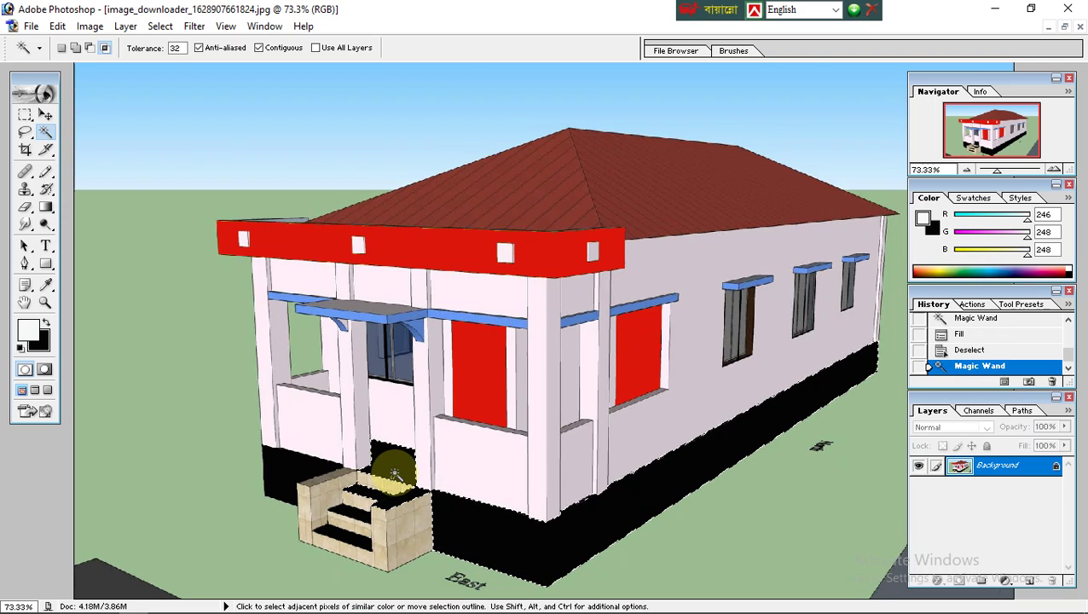
click(413, 510)
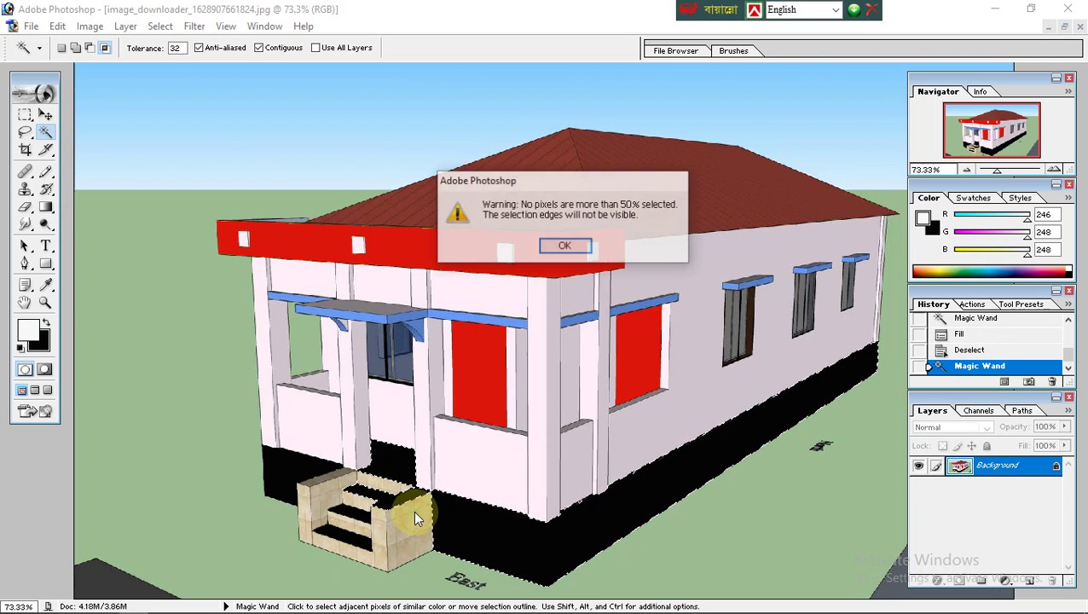
click(573, 246)
click(392, 446)
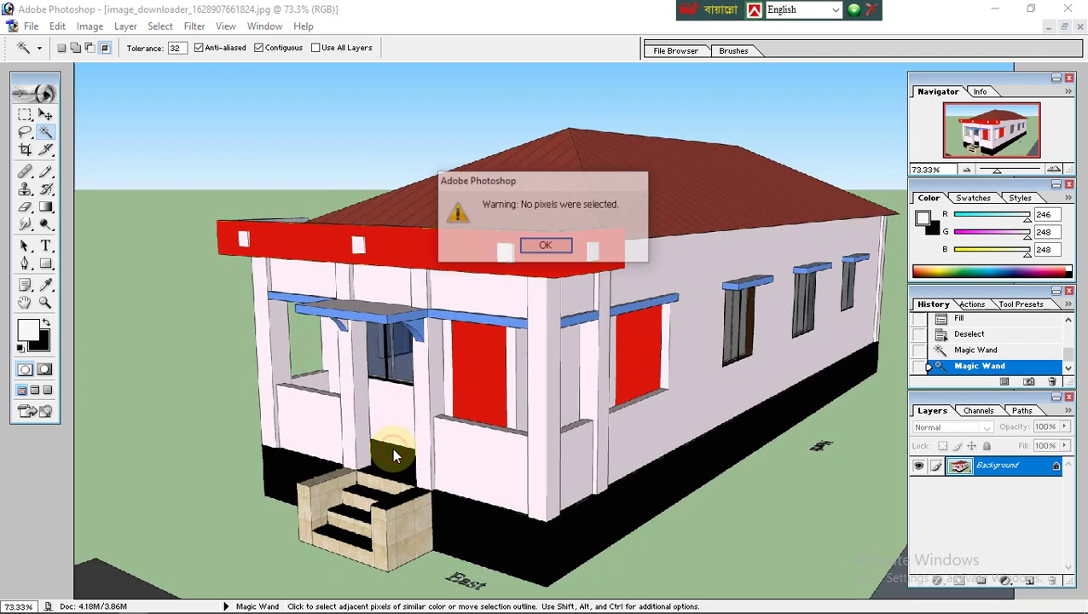
click(550, 247)
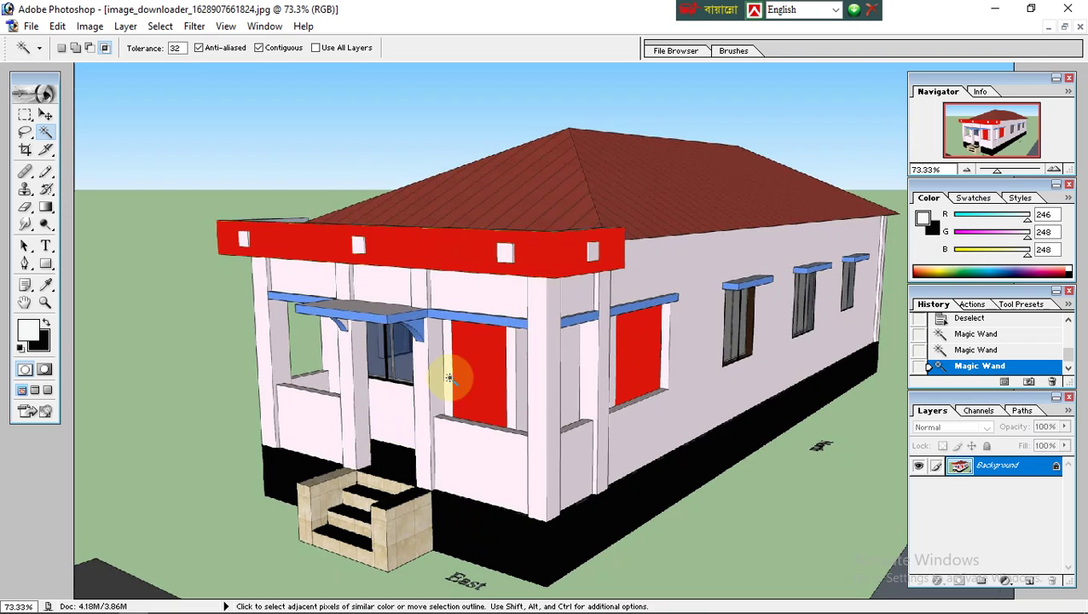
click(381, 456)
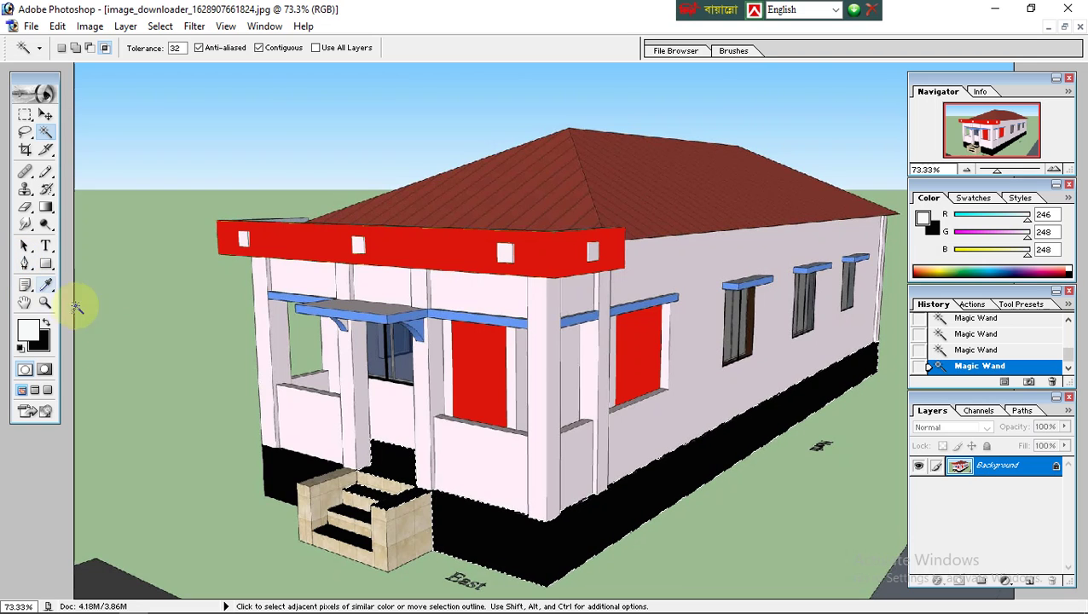
click(373, 482)
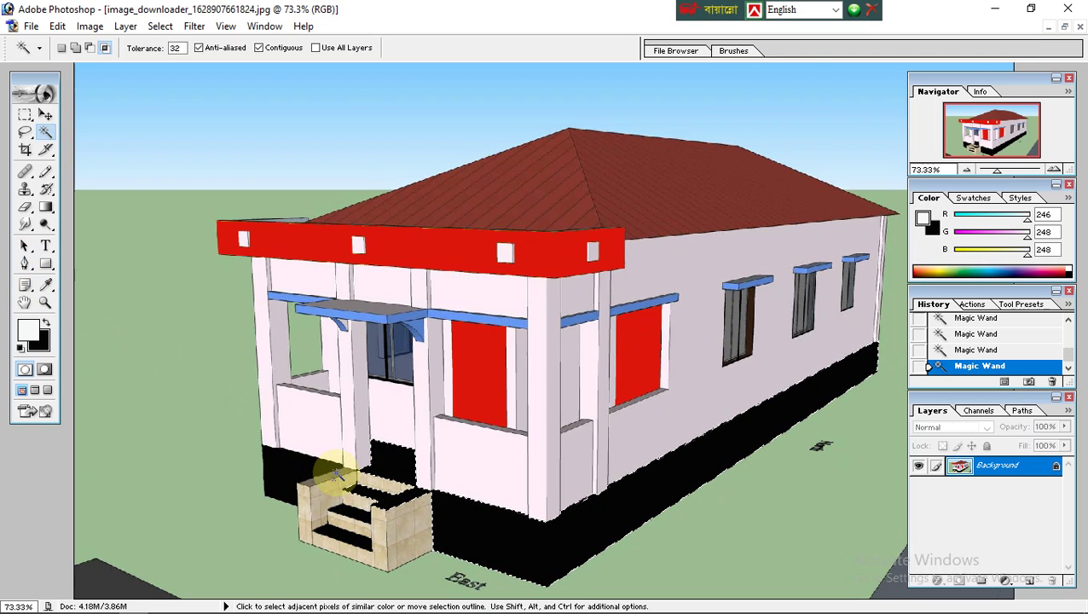
Step: Select the top surface of the entrance steps' left side wall and fill it with the black background color
click(336, 470)
click(545, 247)
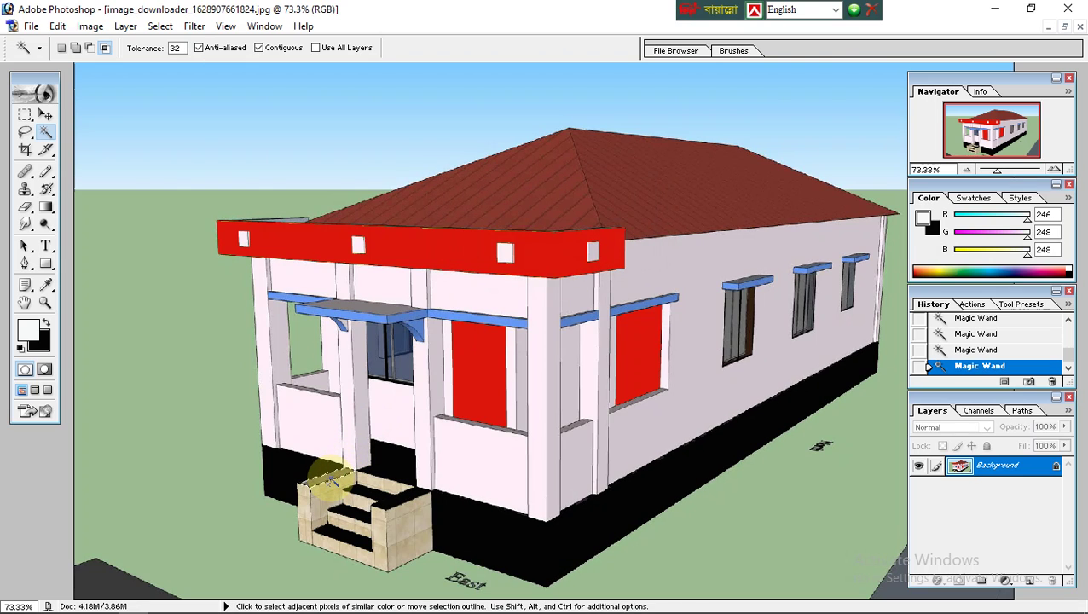
key(ctrl+BackSpace)
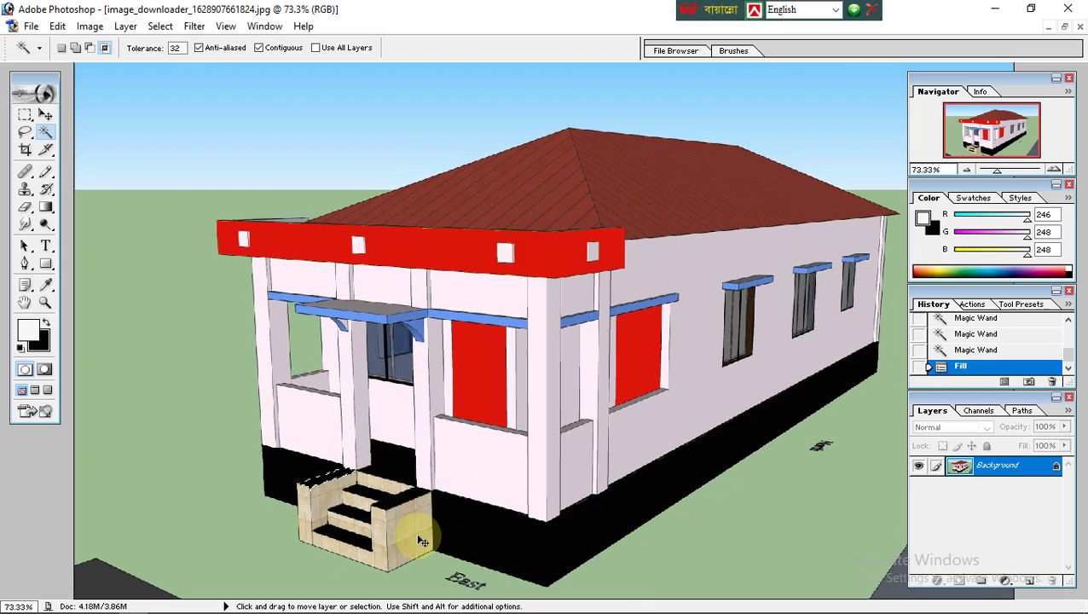
Step: Deselect the filled top surface of the entrance steps' side wall
key(ctrl+d)
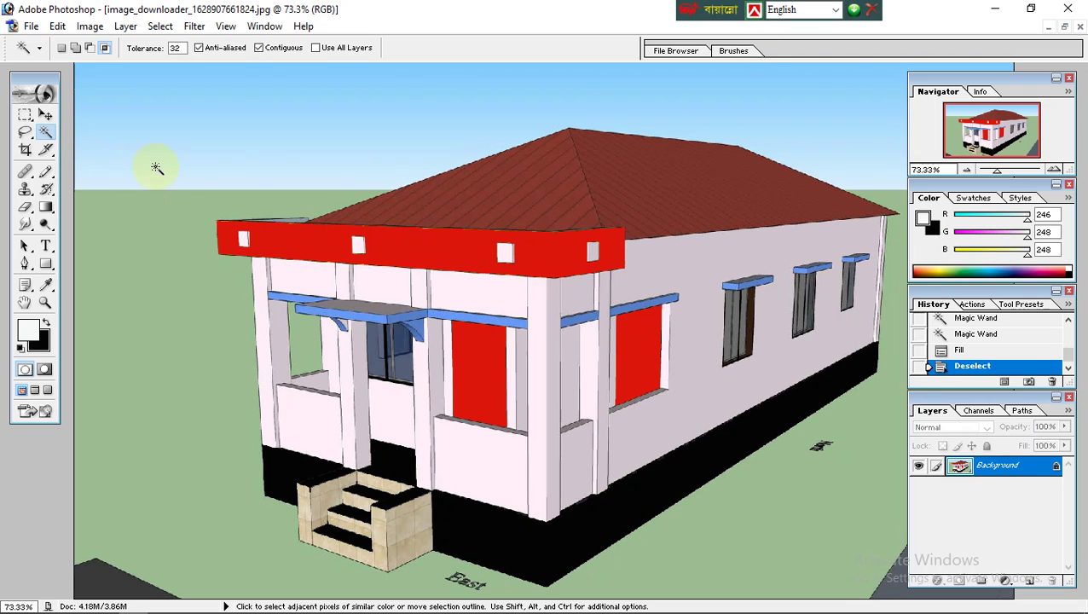
Step: Examine the file formats available for saving the image under Save As, and close the dialog without saving
click(31, 25)
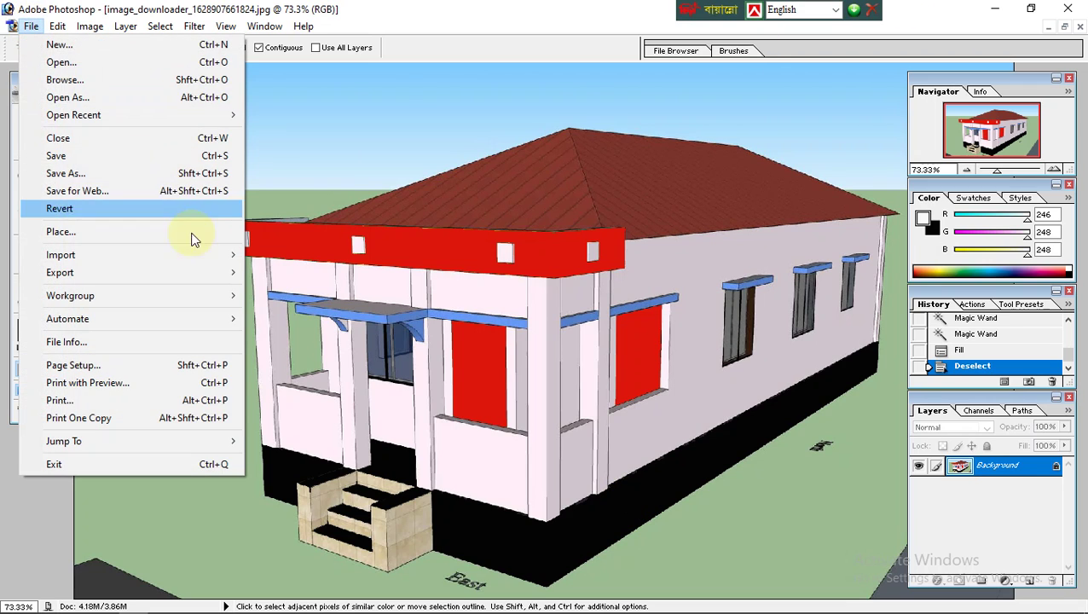
click(66, 173)
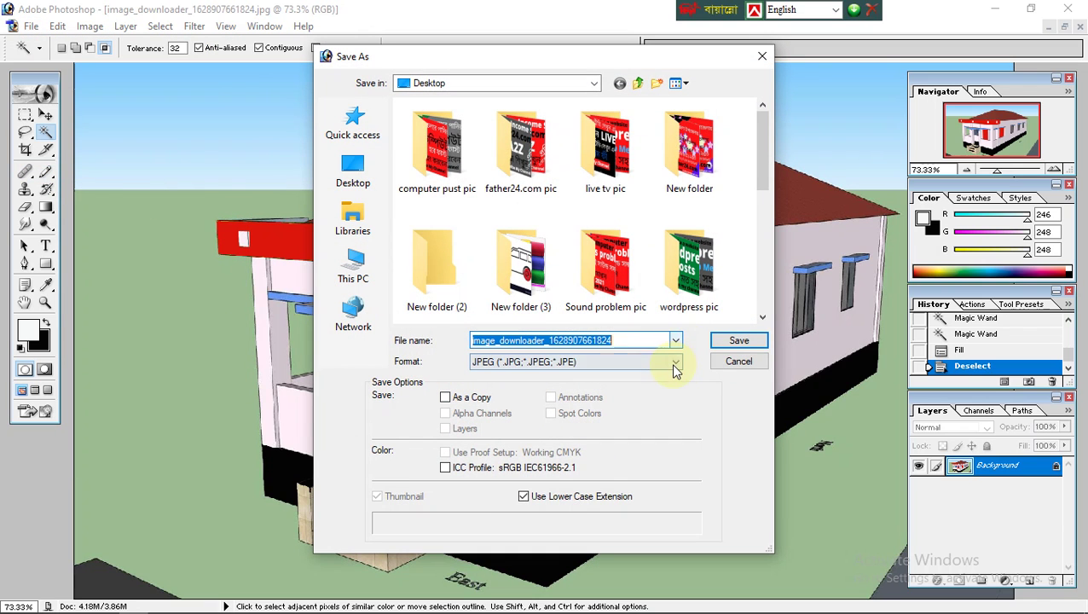
click(679, 361)
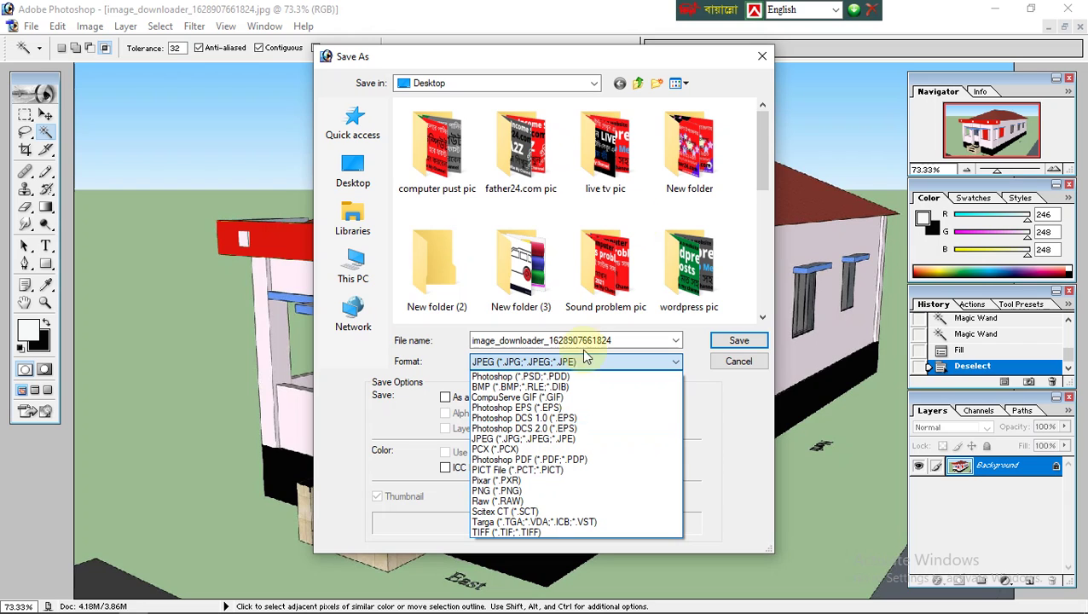
click(765, 61)
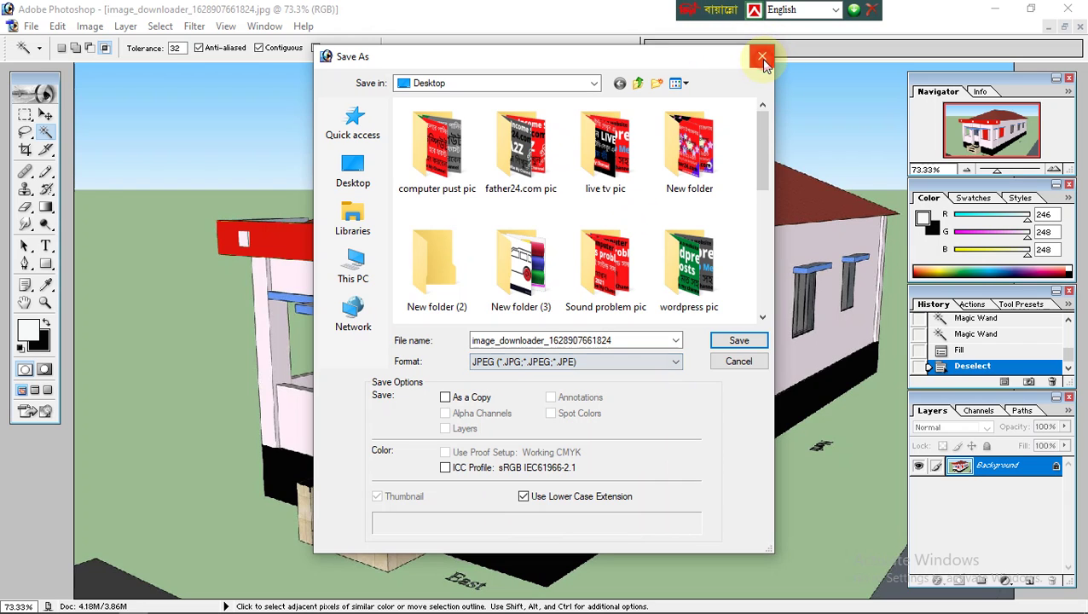
click(763, 57)
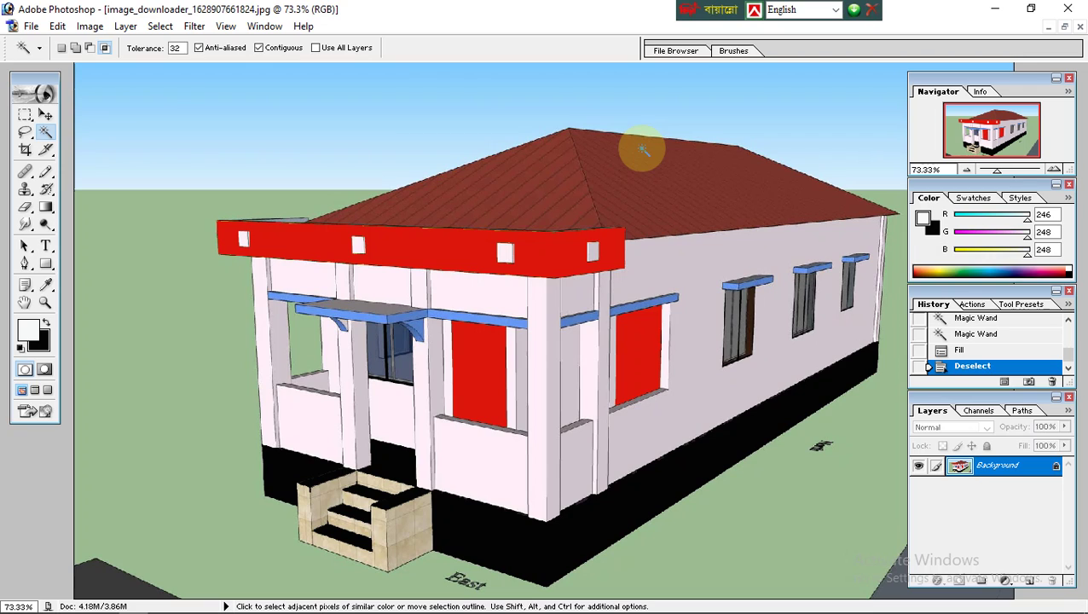
Step: Zoom out to 50% to examine the whole recolored house picture
scroll(286, 505, up, 1)
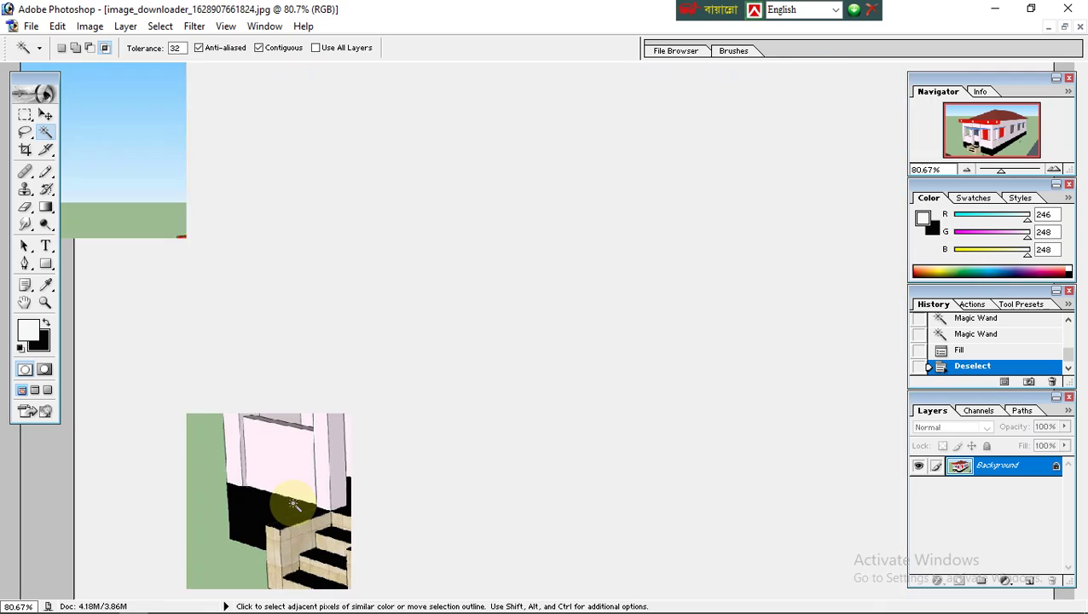
scroll(854, 556, down, 1)
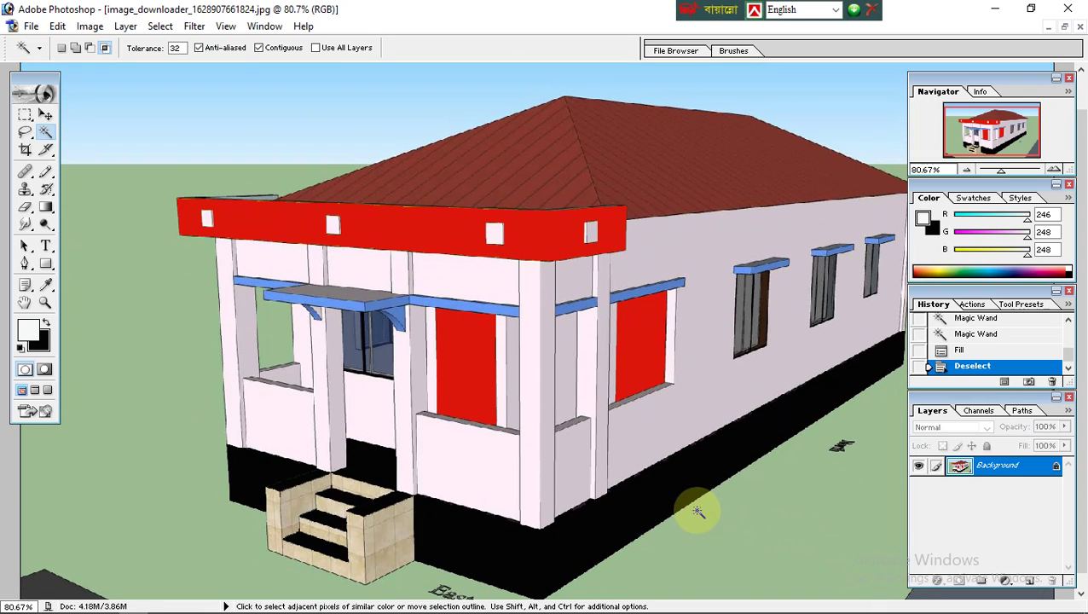
scroll(763, 549, down, 1)
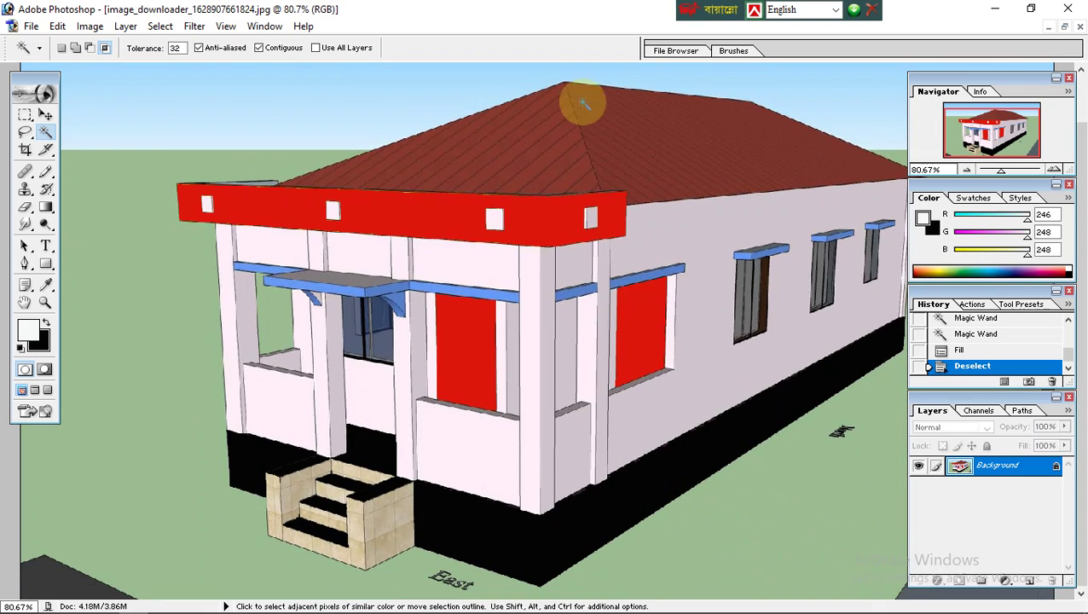
click(46, 302)
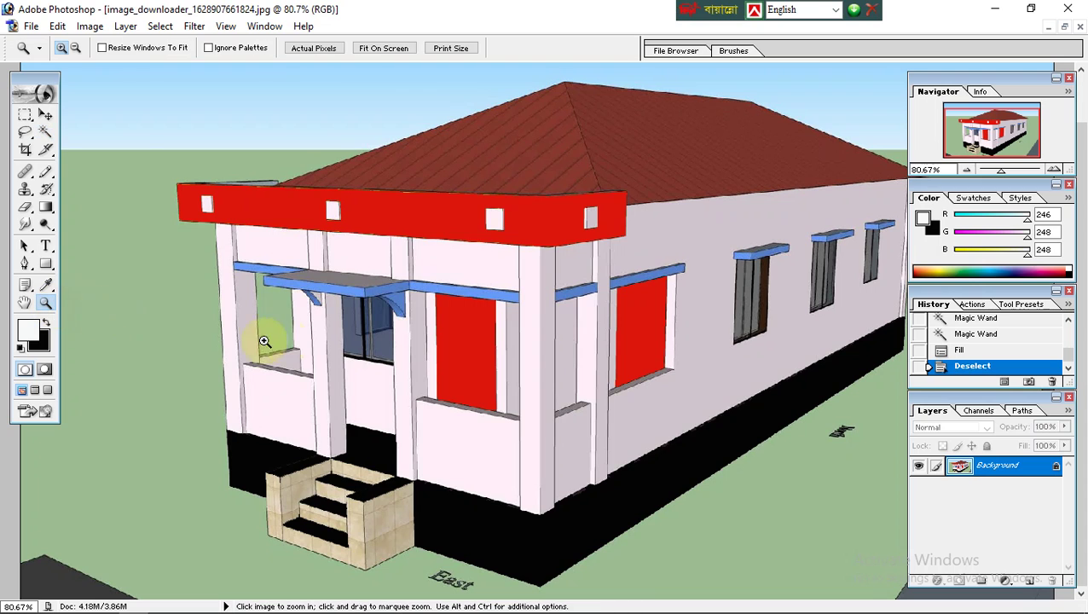
right_click(285, 341)
click(334, 428)
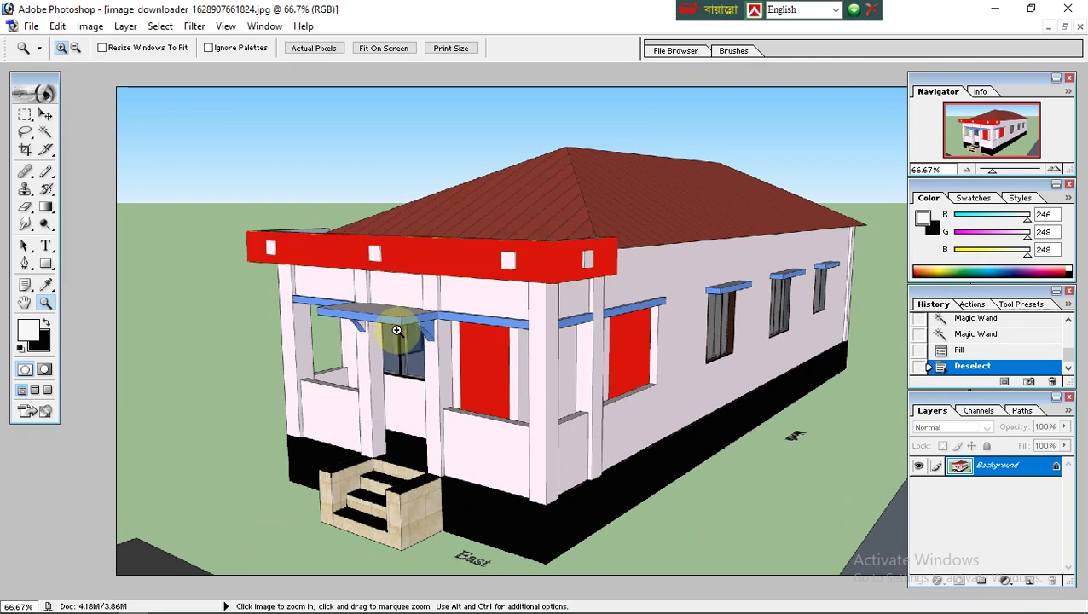
right_click(397, 333)
click(445, 418)
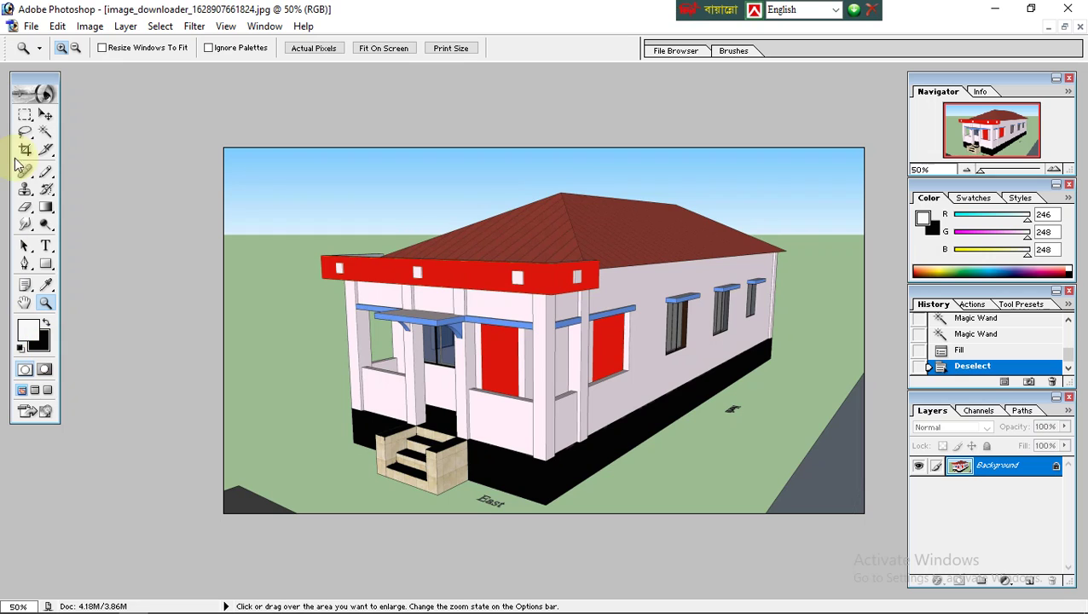
Step: Return to the Magic Wand and set the background color to a bright green with a hue of 107°
click(45, 131)
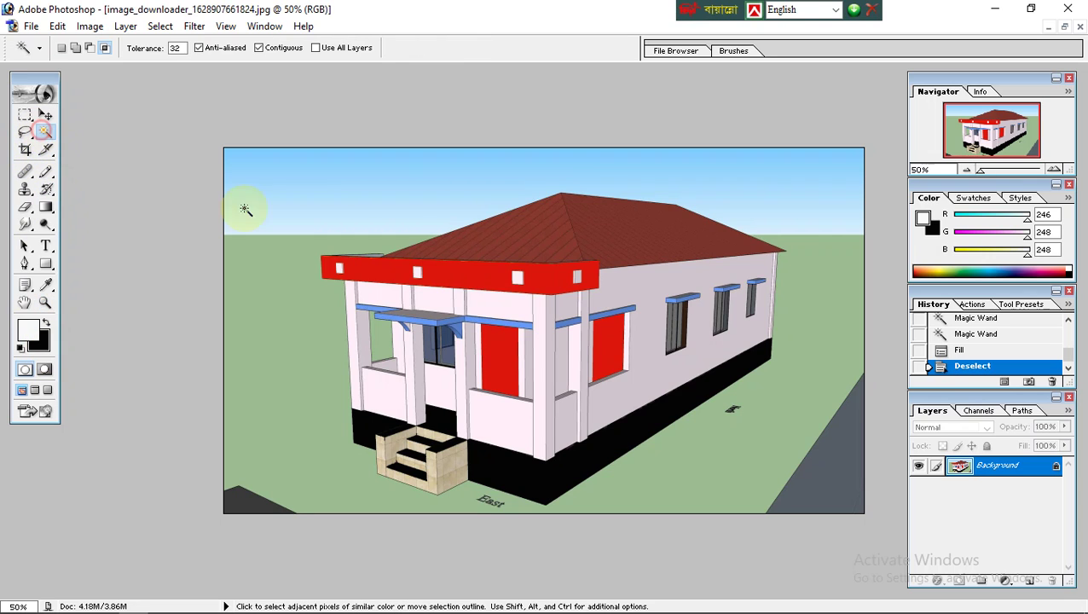
click(37, 341)
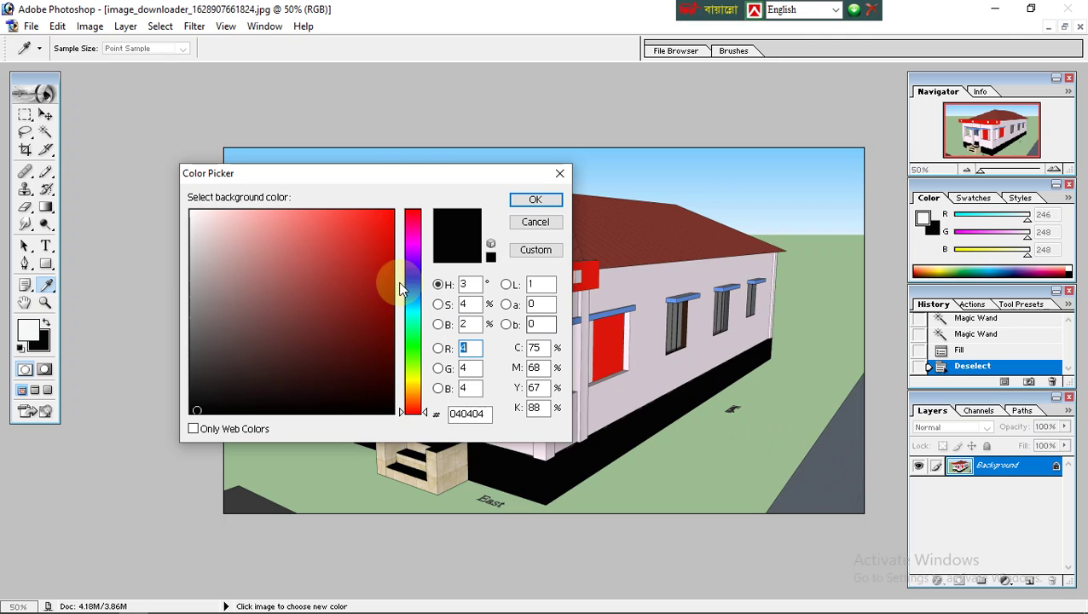
click(406, 351)
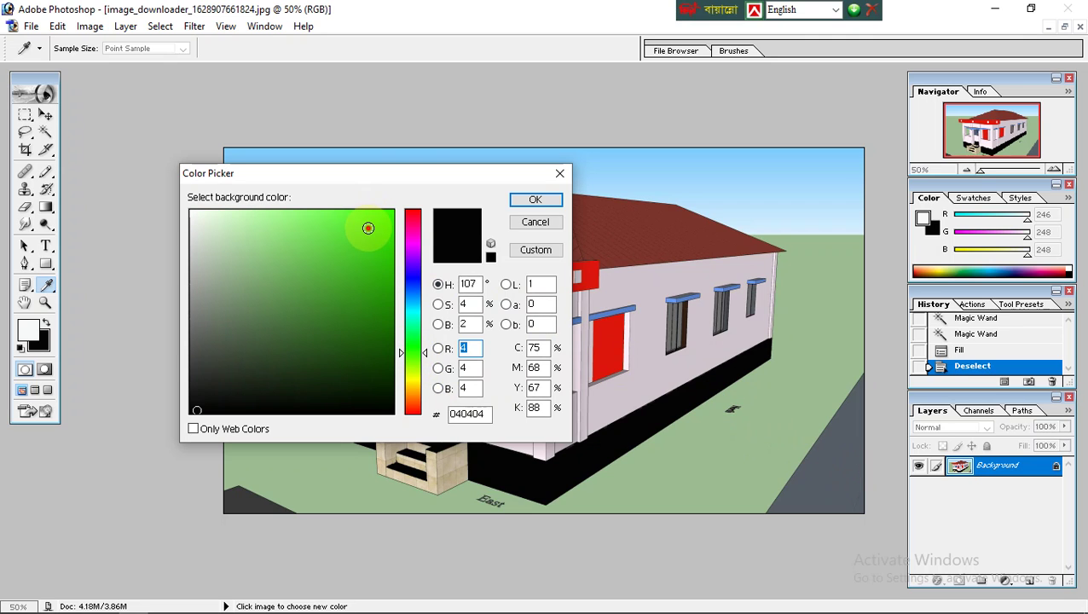
click(368, 227)
click(535, 198)
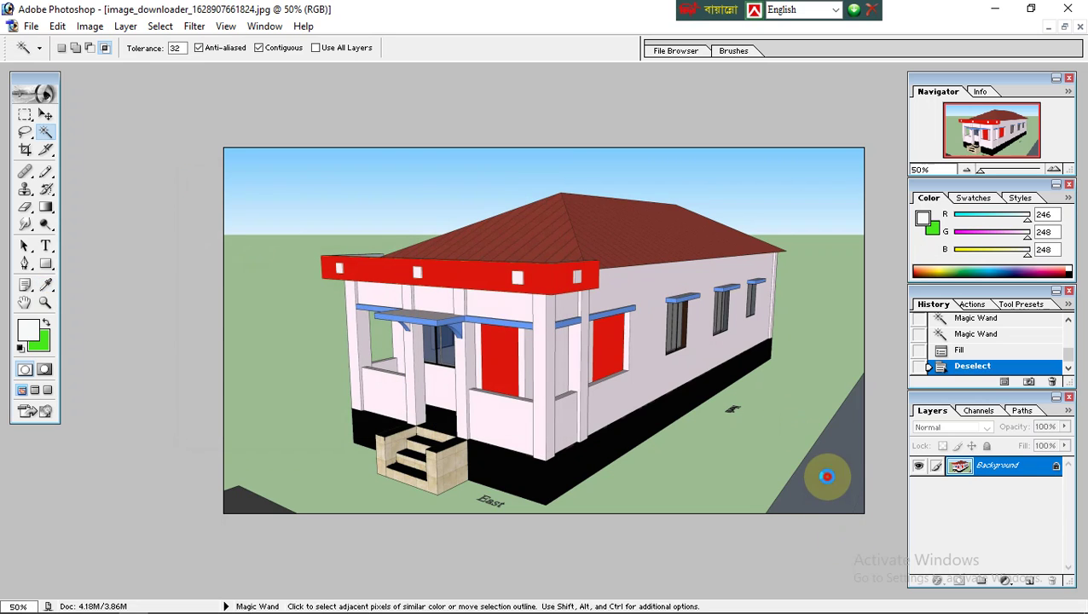
Step: Select the lawn around the house with the Magic Wand, fill it with the bright green background color and deselect
click(826, 476)
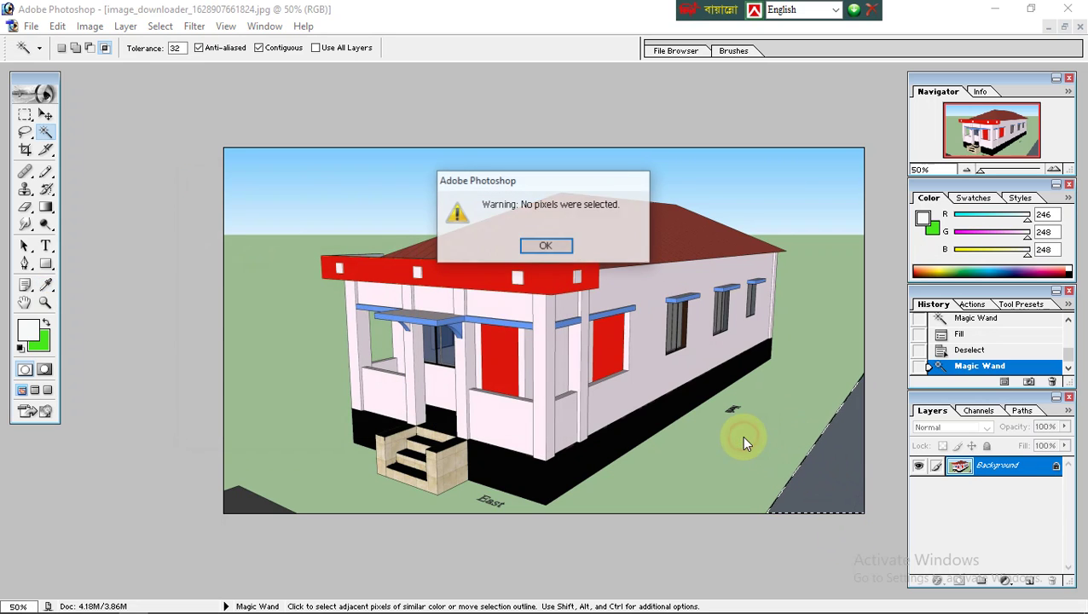
click(544, 245)
click(755, 427)
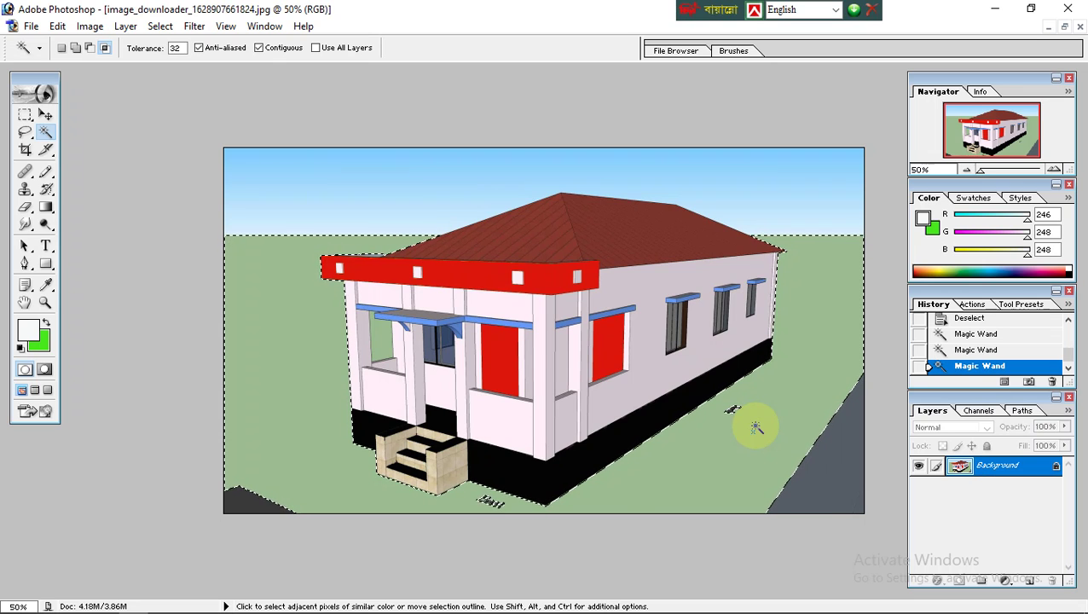
key(ctrl+BackSpace)
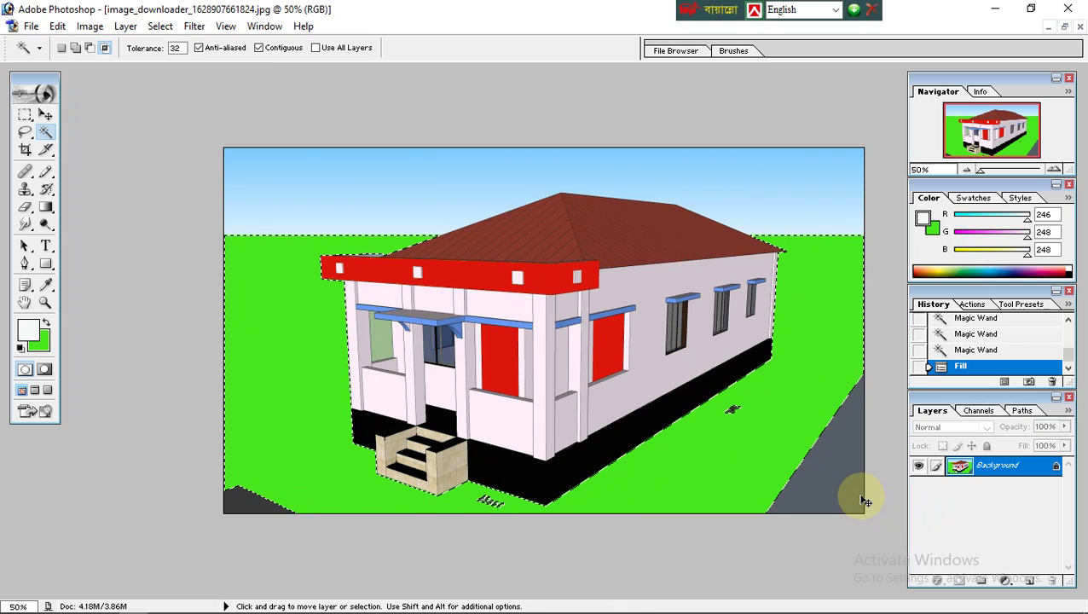
key(ctrl+d)
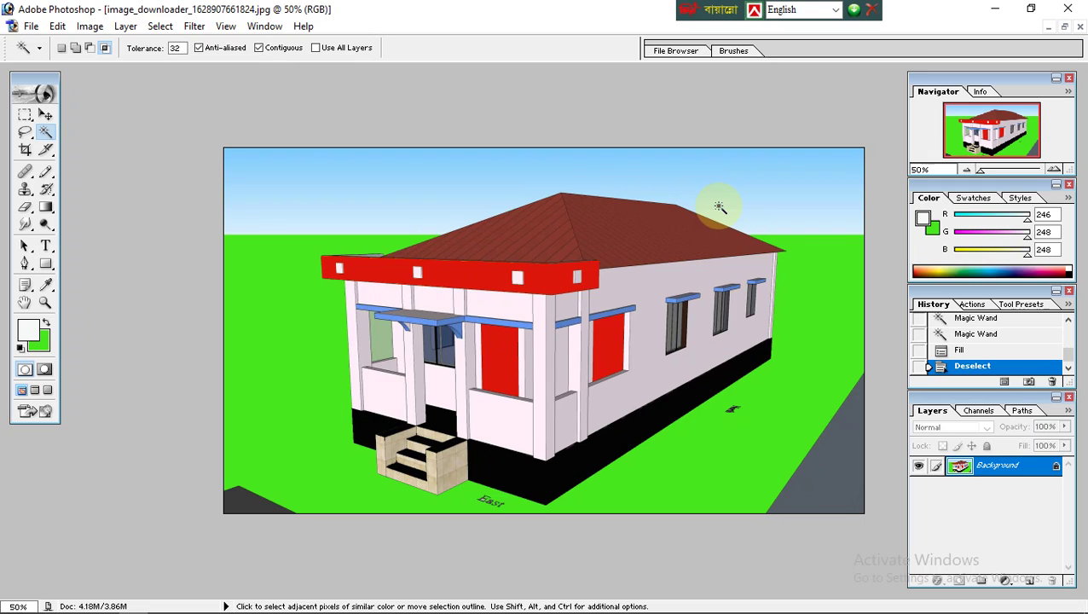
Step: Select the band of sky behind the roof with the Magic Wand
click(404, 193)
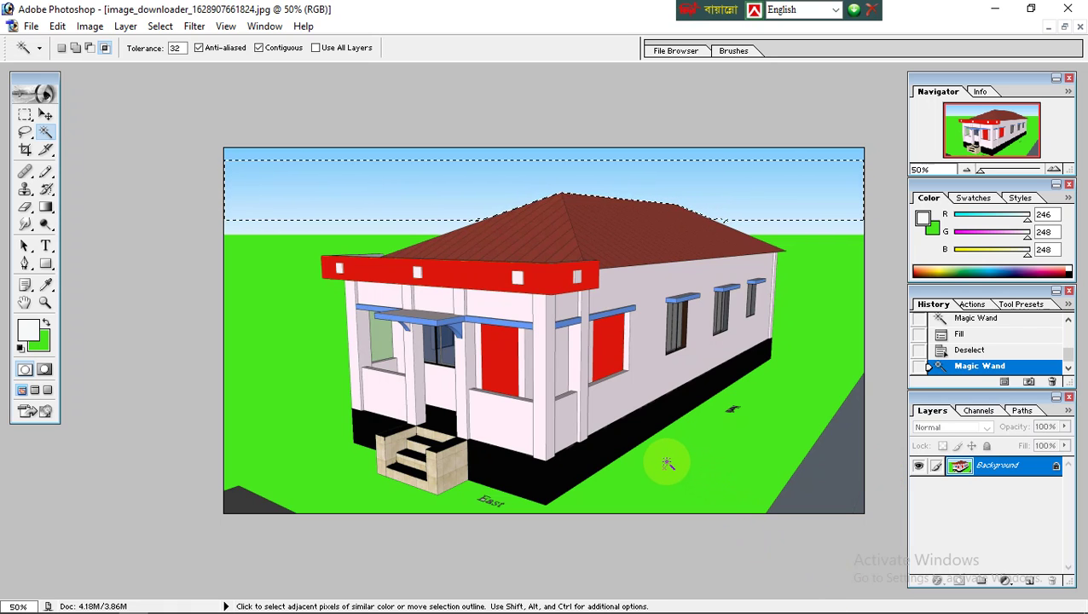
click(109, 599)
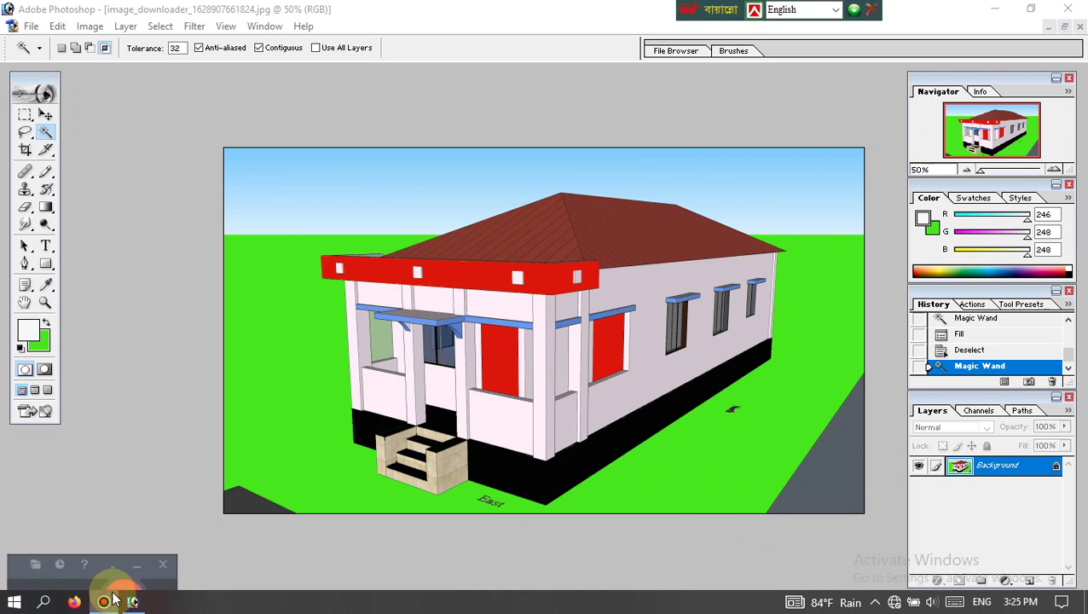